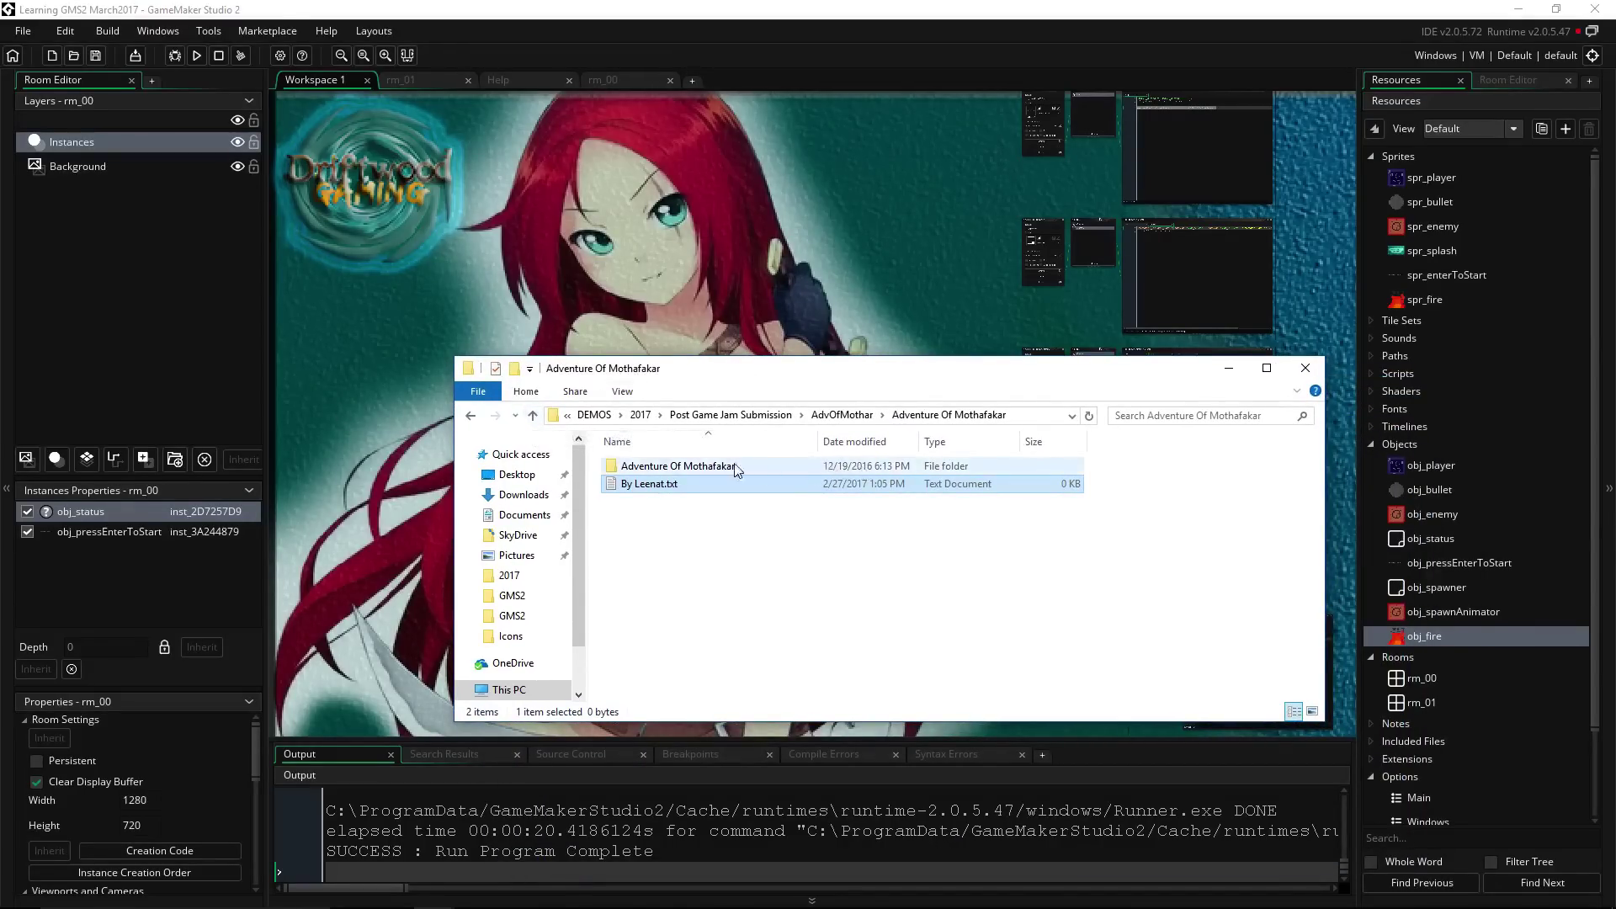
Open the Adventure Of Mothafakar folder and run Game.exe to reach its title menu.
click(691, 537)
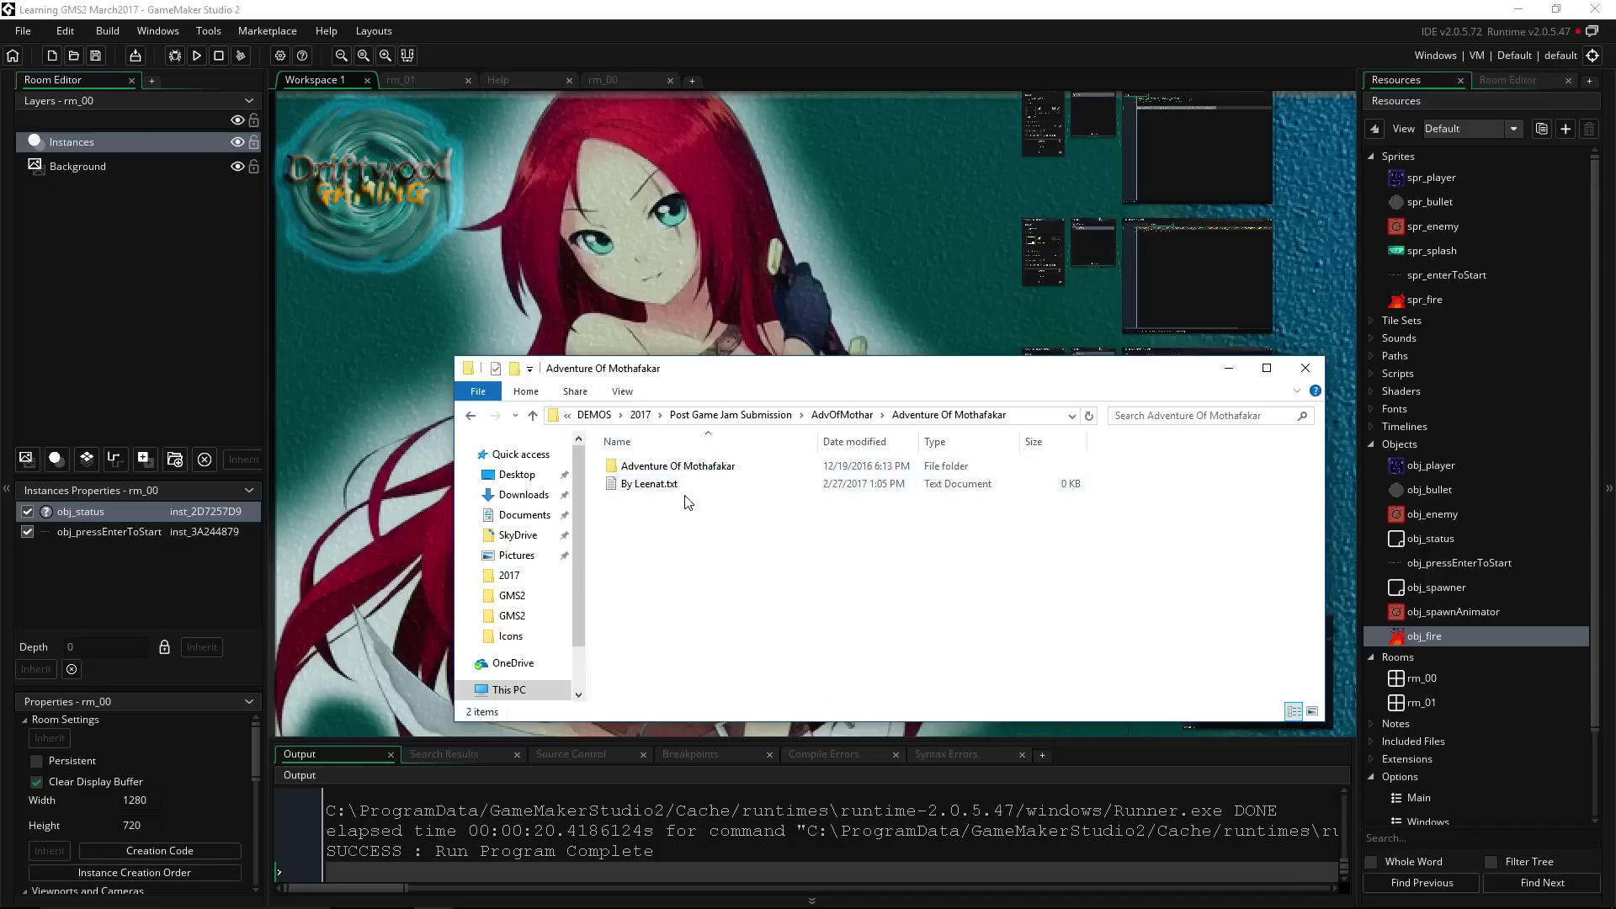
double_click(671, 467)
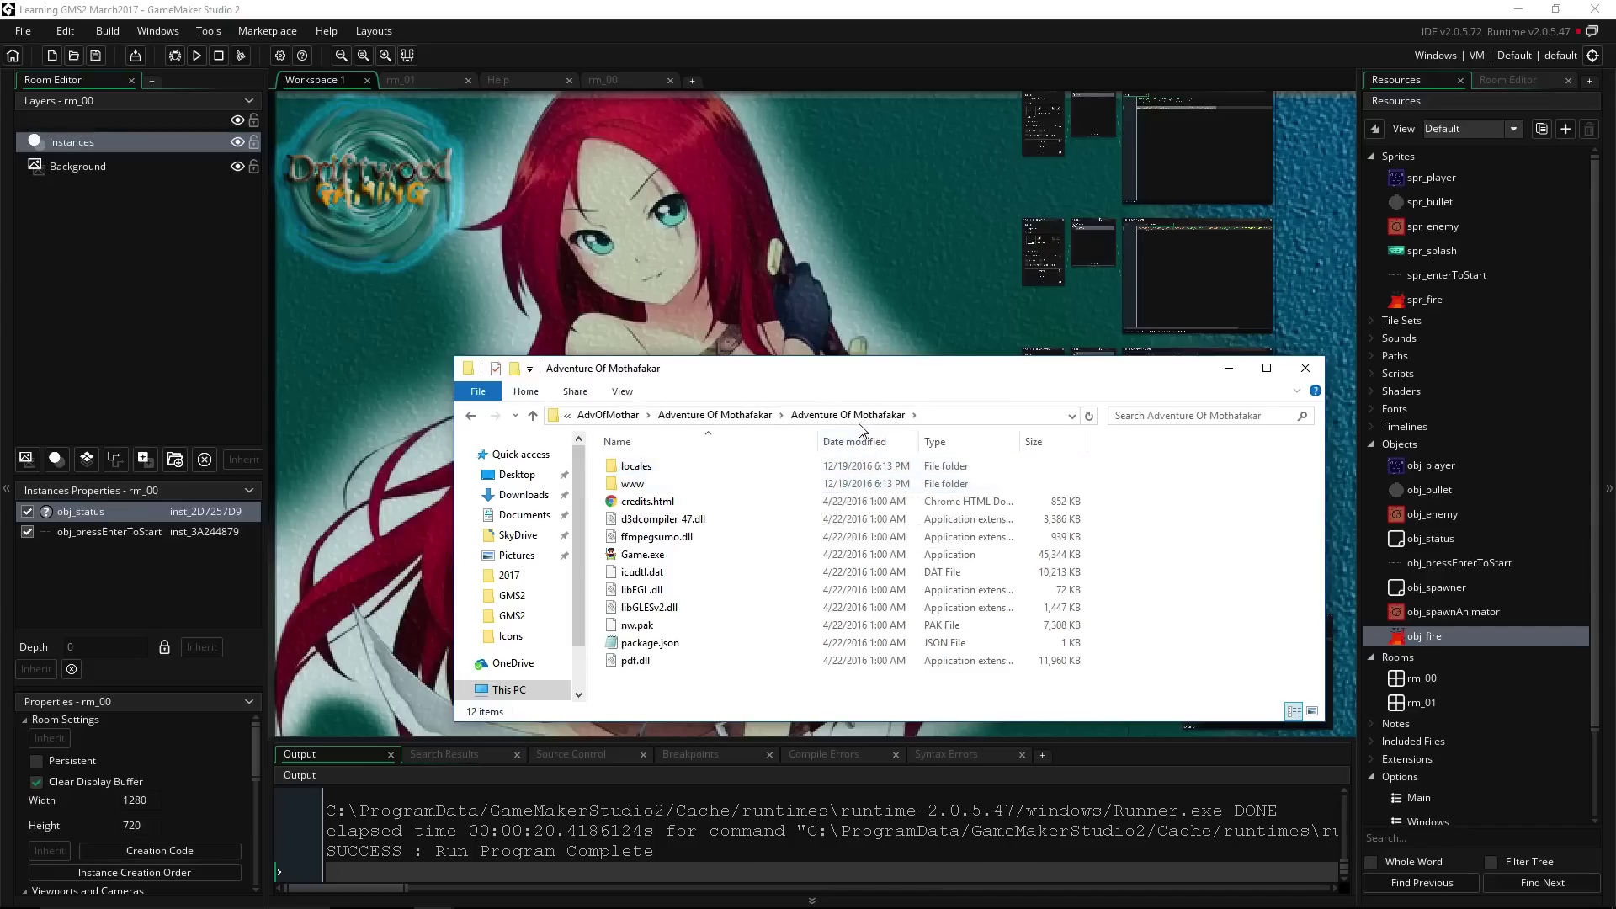
double_click(677, 558)
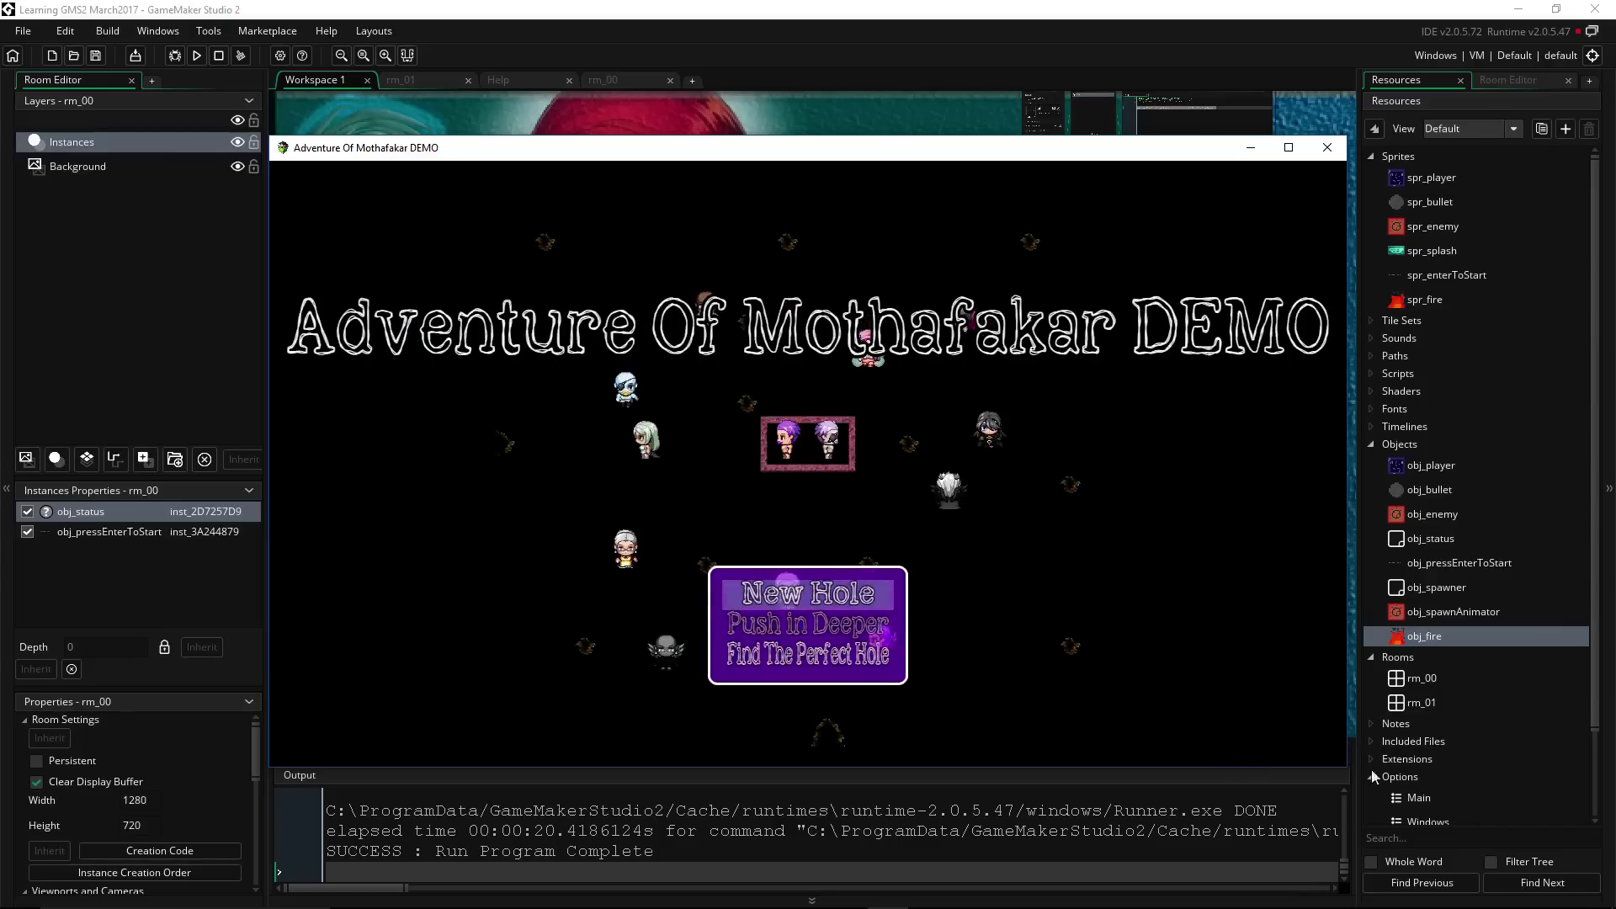
Check the speaker volume, then close the Adventure Of Mothafakar DEMO window.
click(1506, 894)
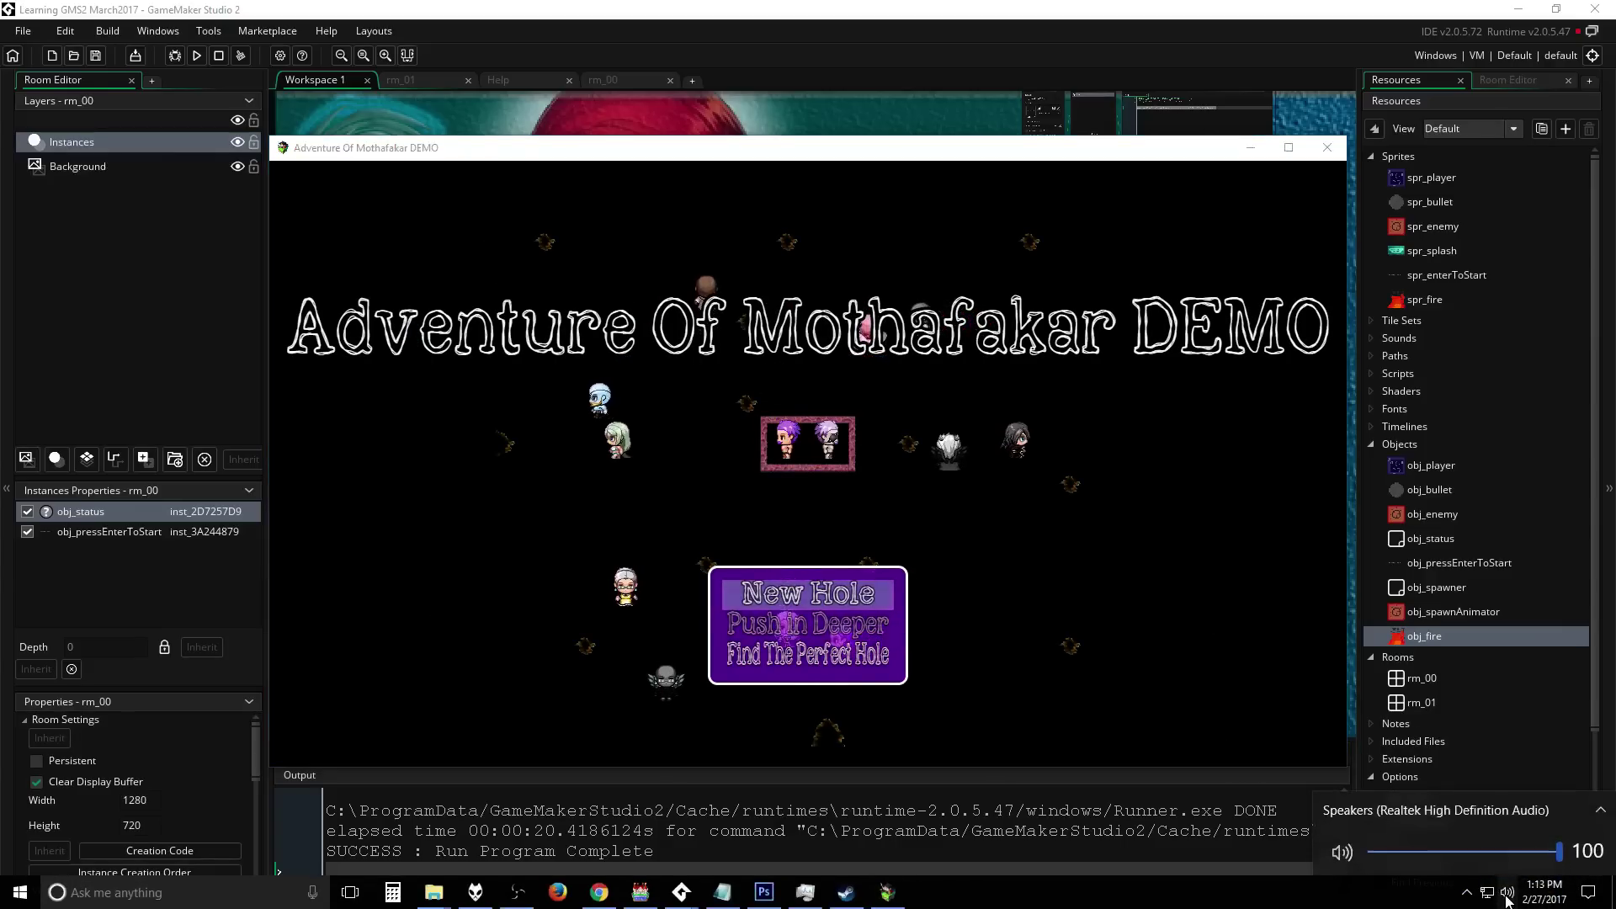
click(947, 543)
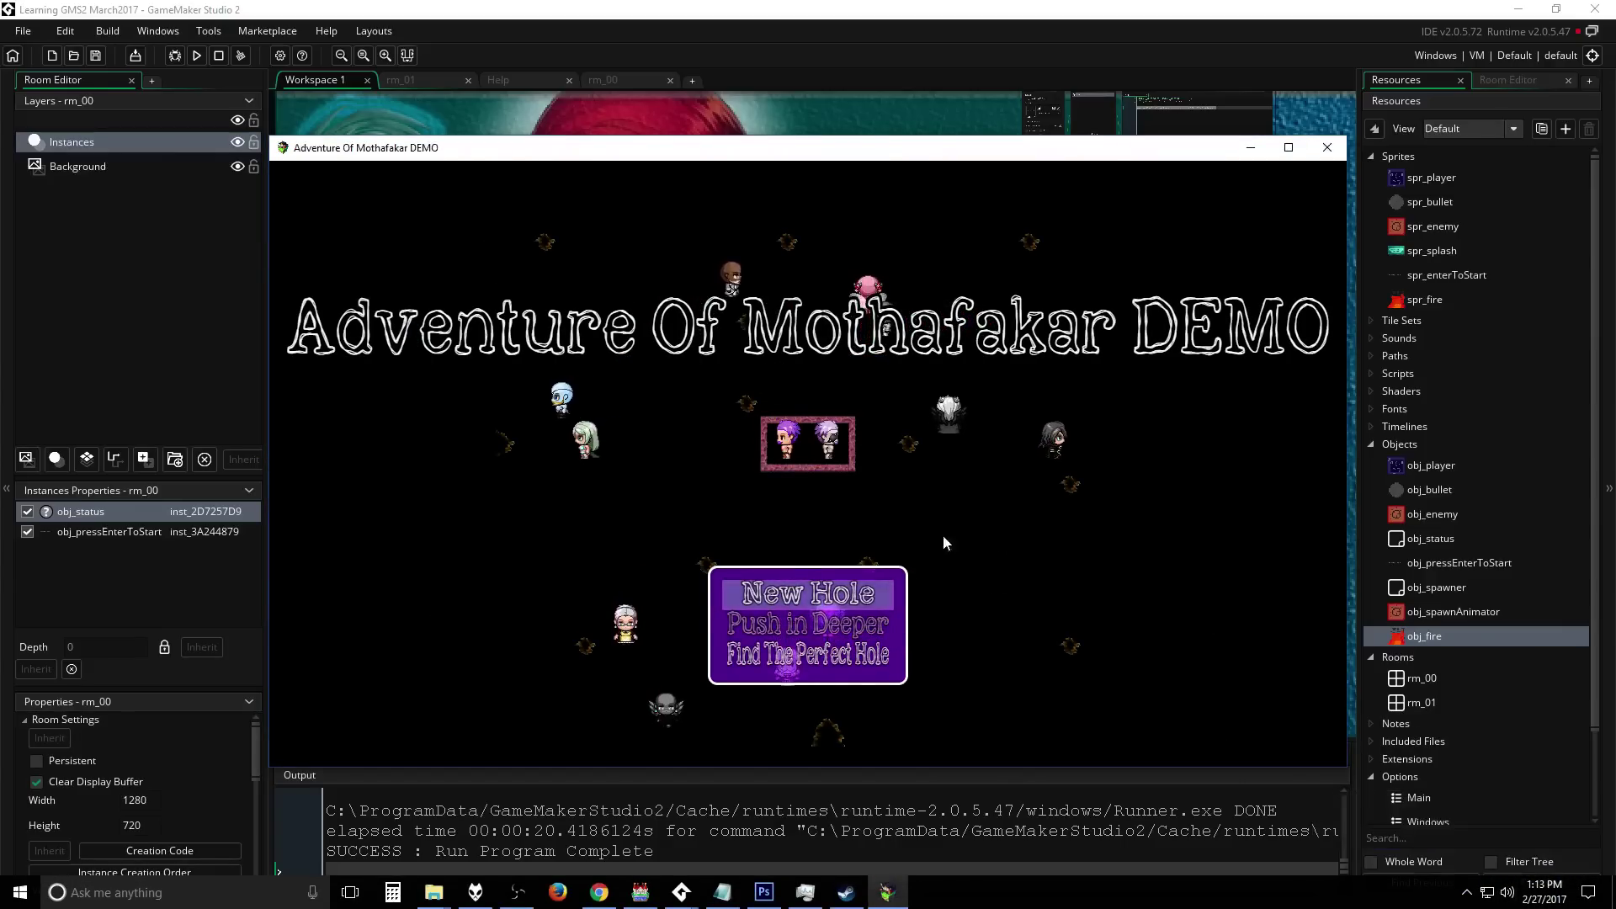
click(1330, 151)
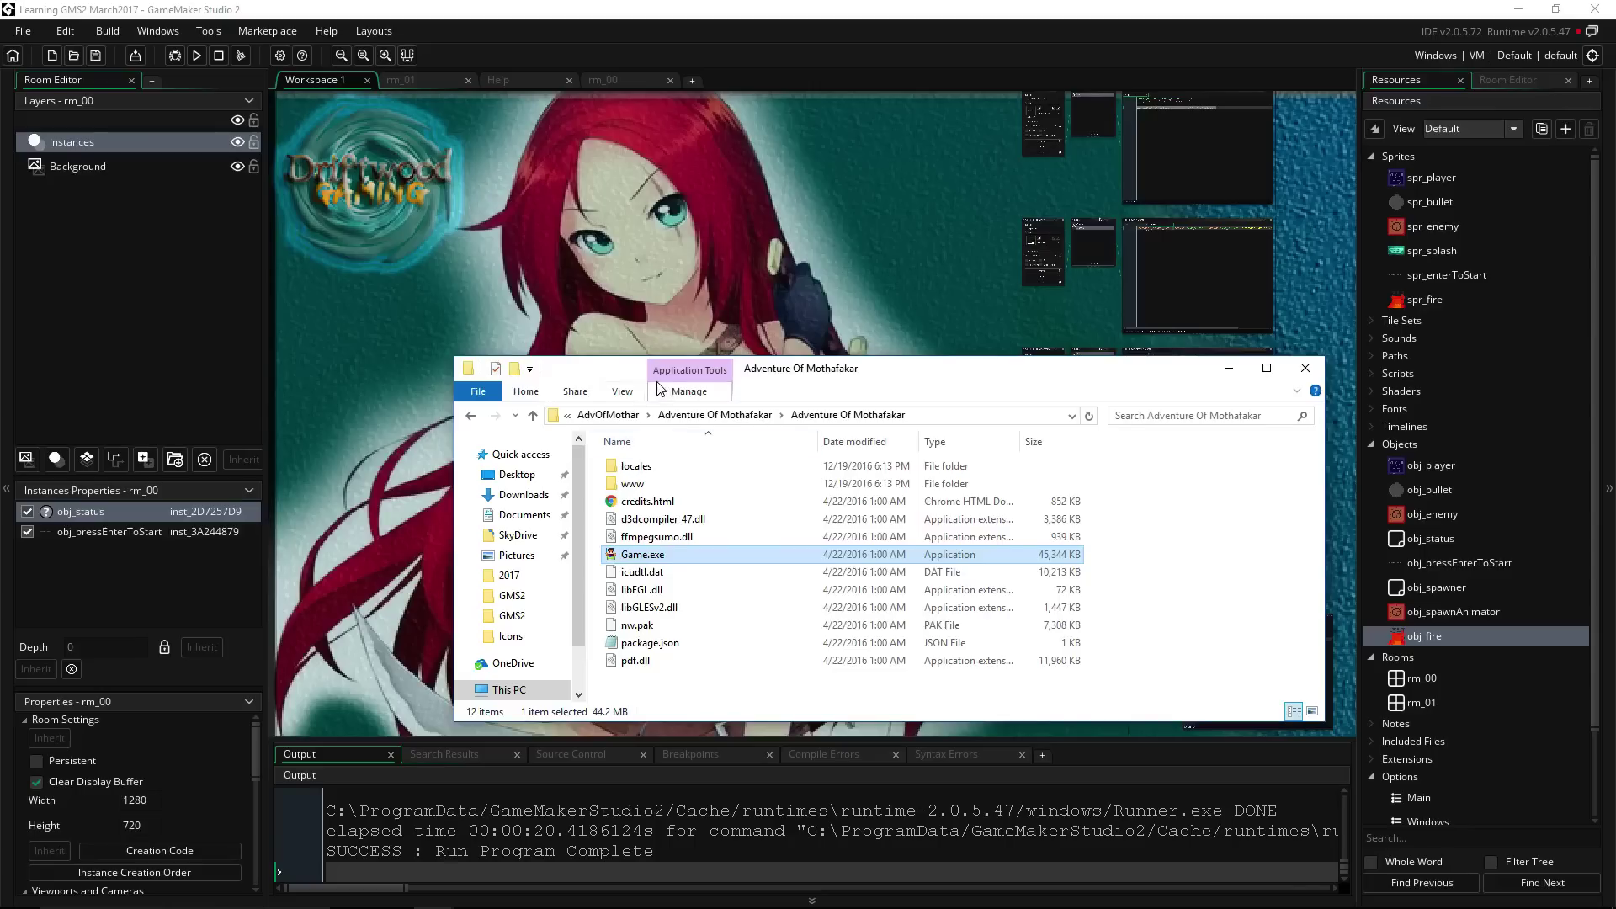
Go up through the breadcrumb folders to Post Game Jam Submission.
click(722, 416)
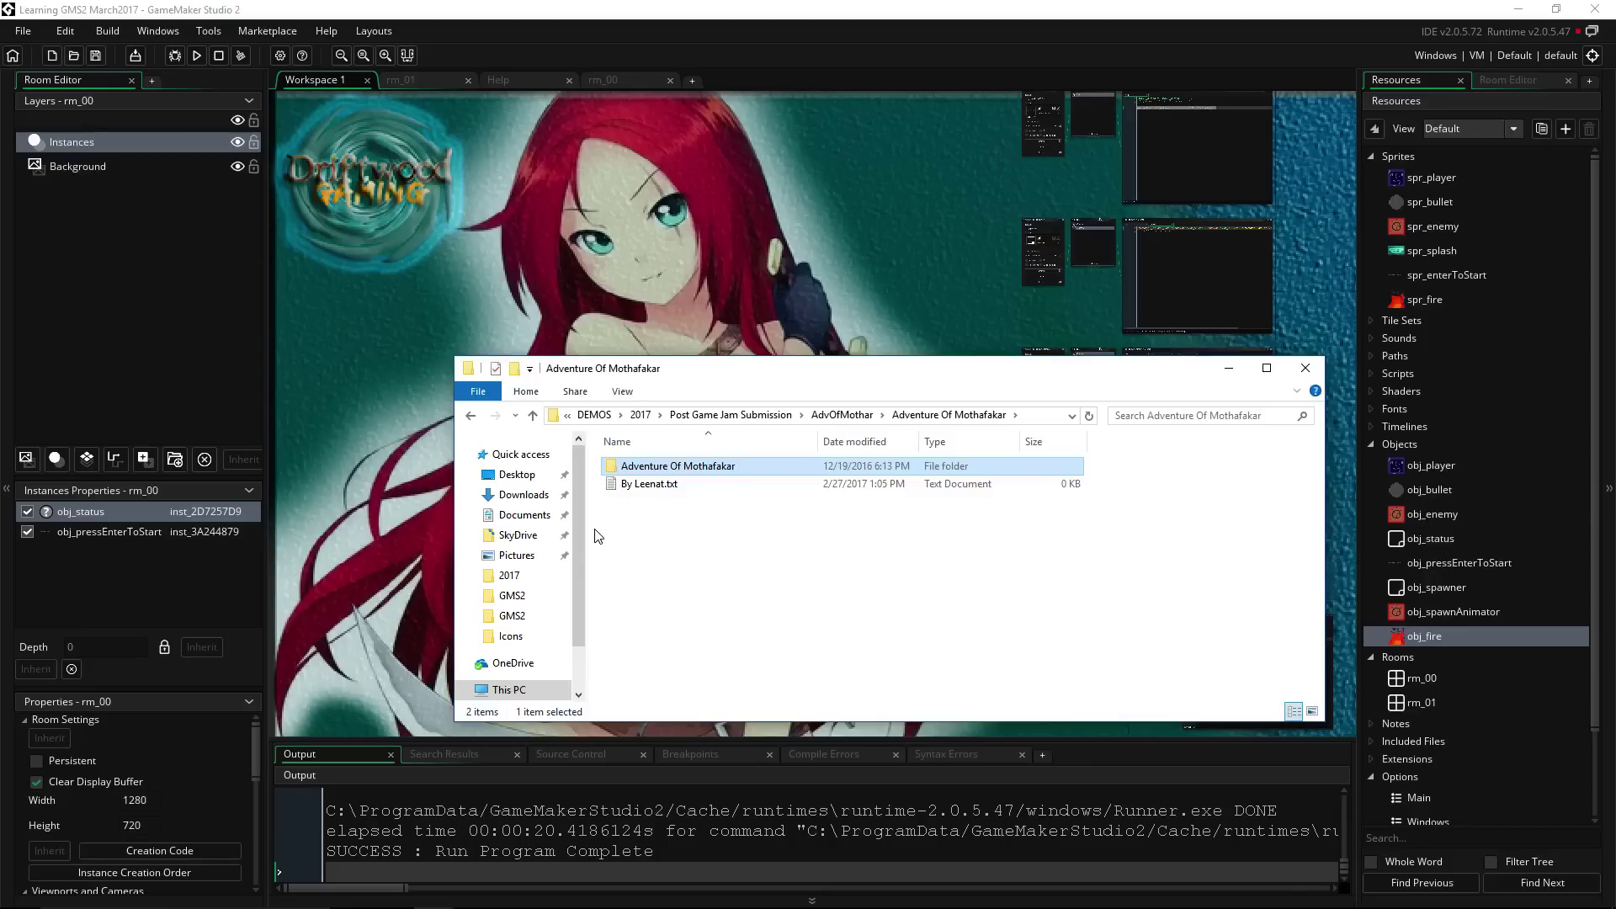
click(849, 416)
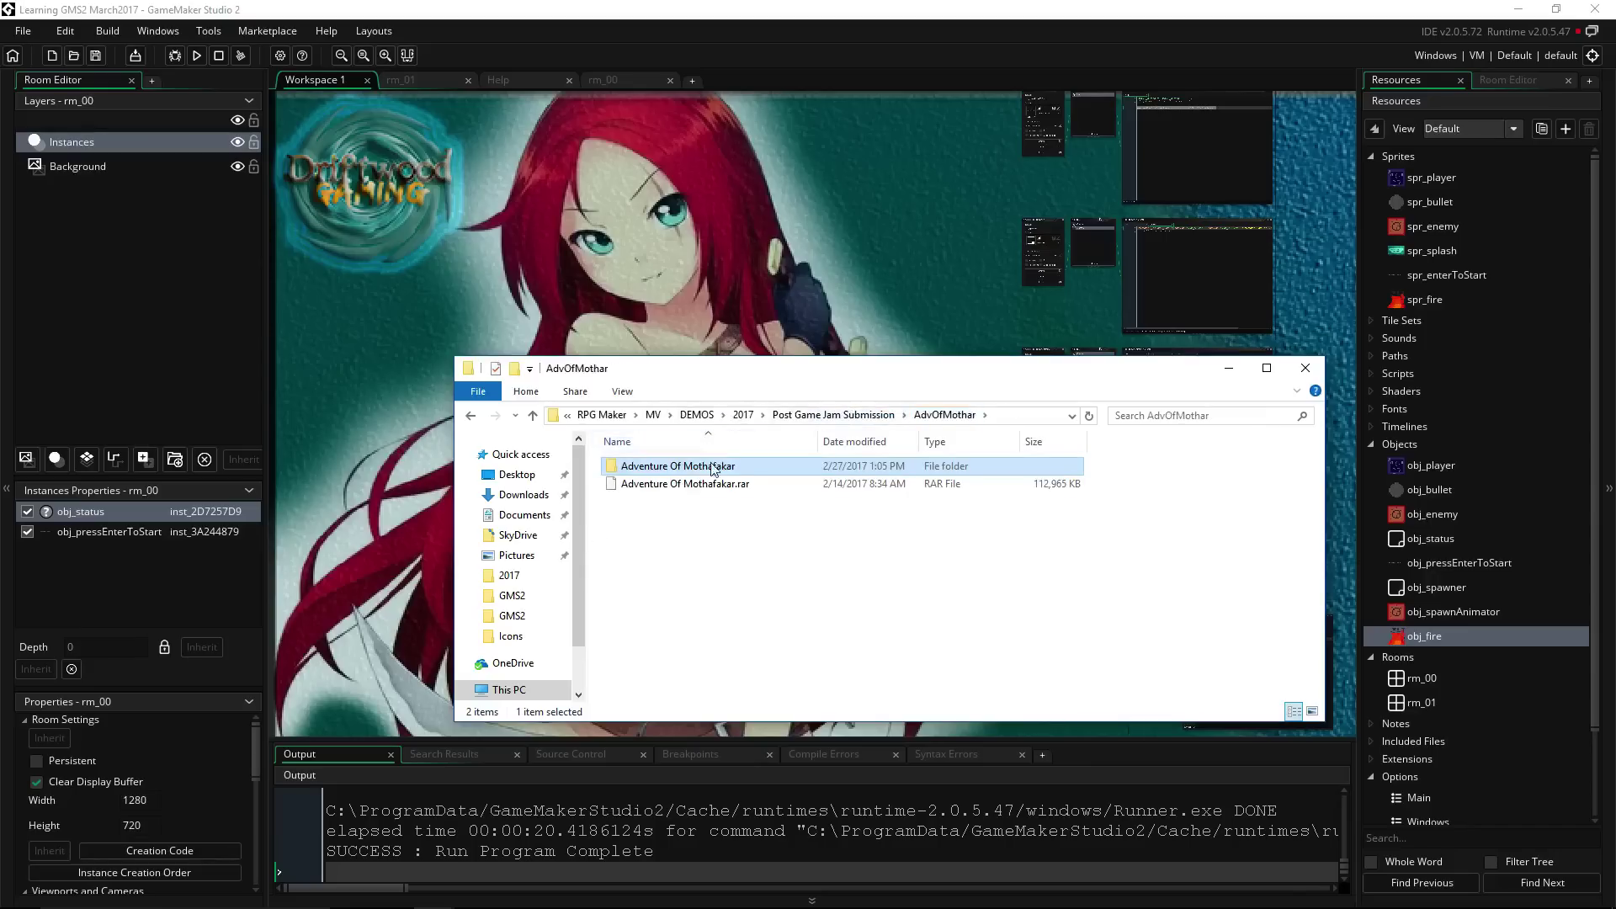
click(818, 418)
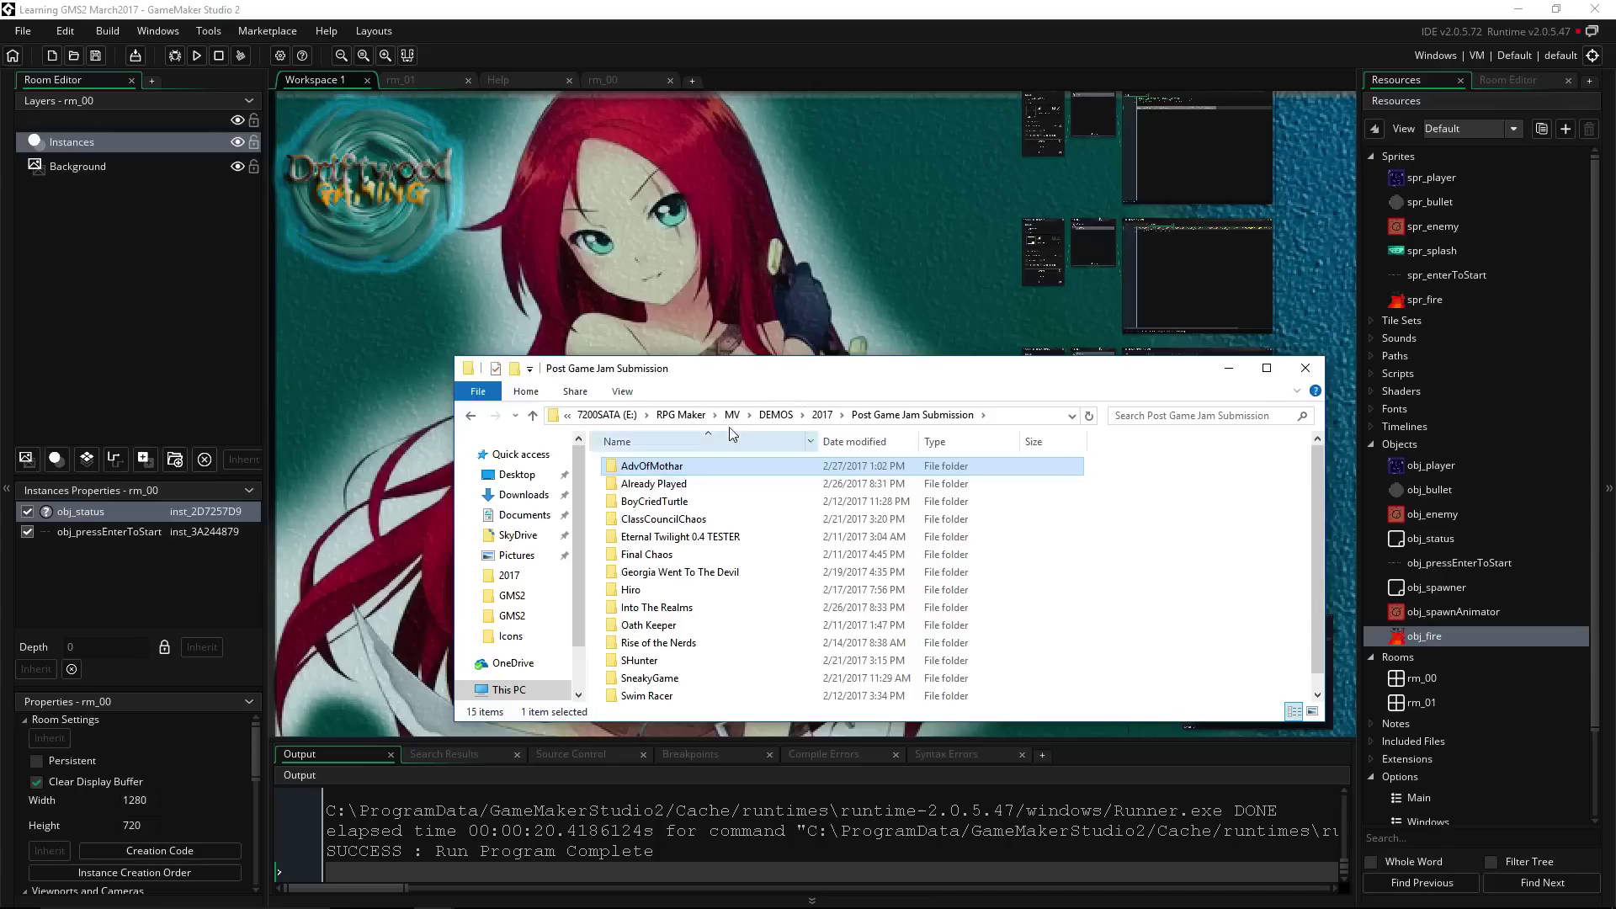
Open BoyCriedTurtle and its game folder, look inside www, and run Game_boxed.exe.
double_click(668, 505)
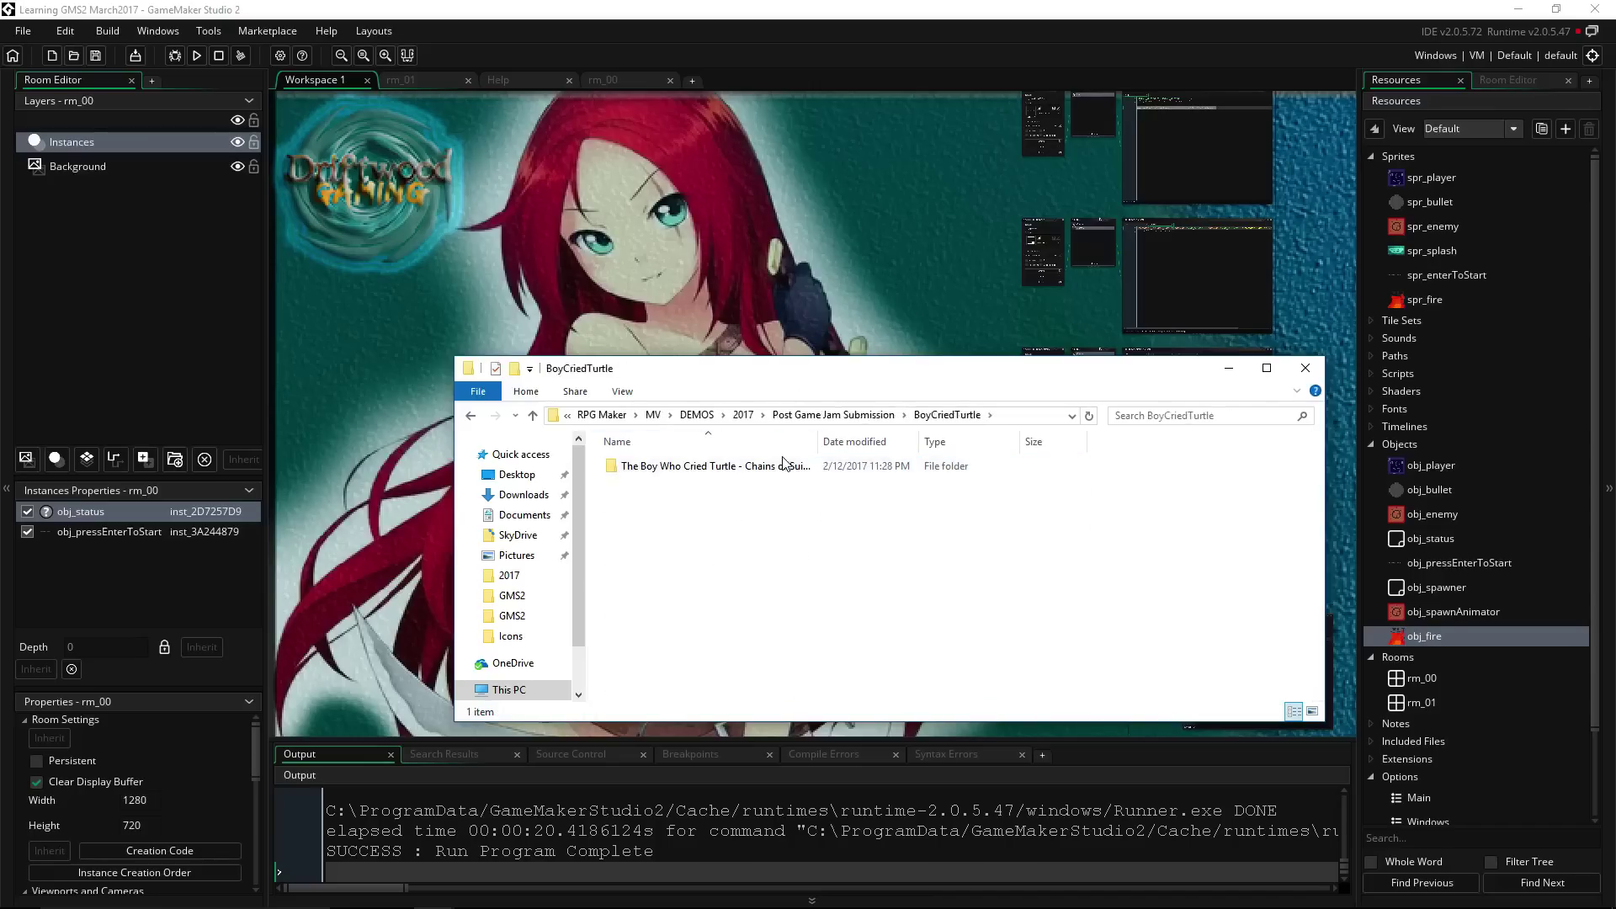
double_click(745, 467)
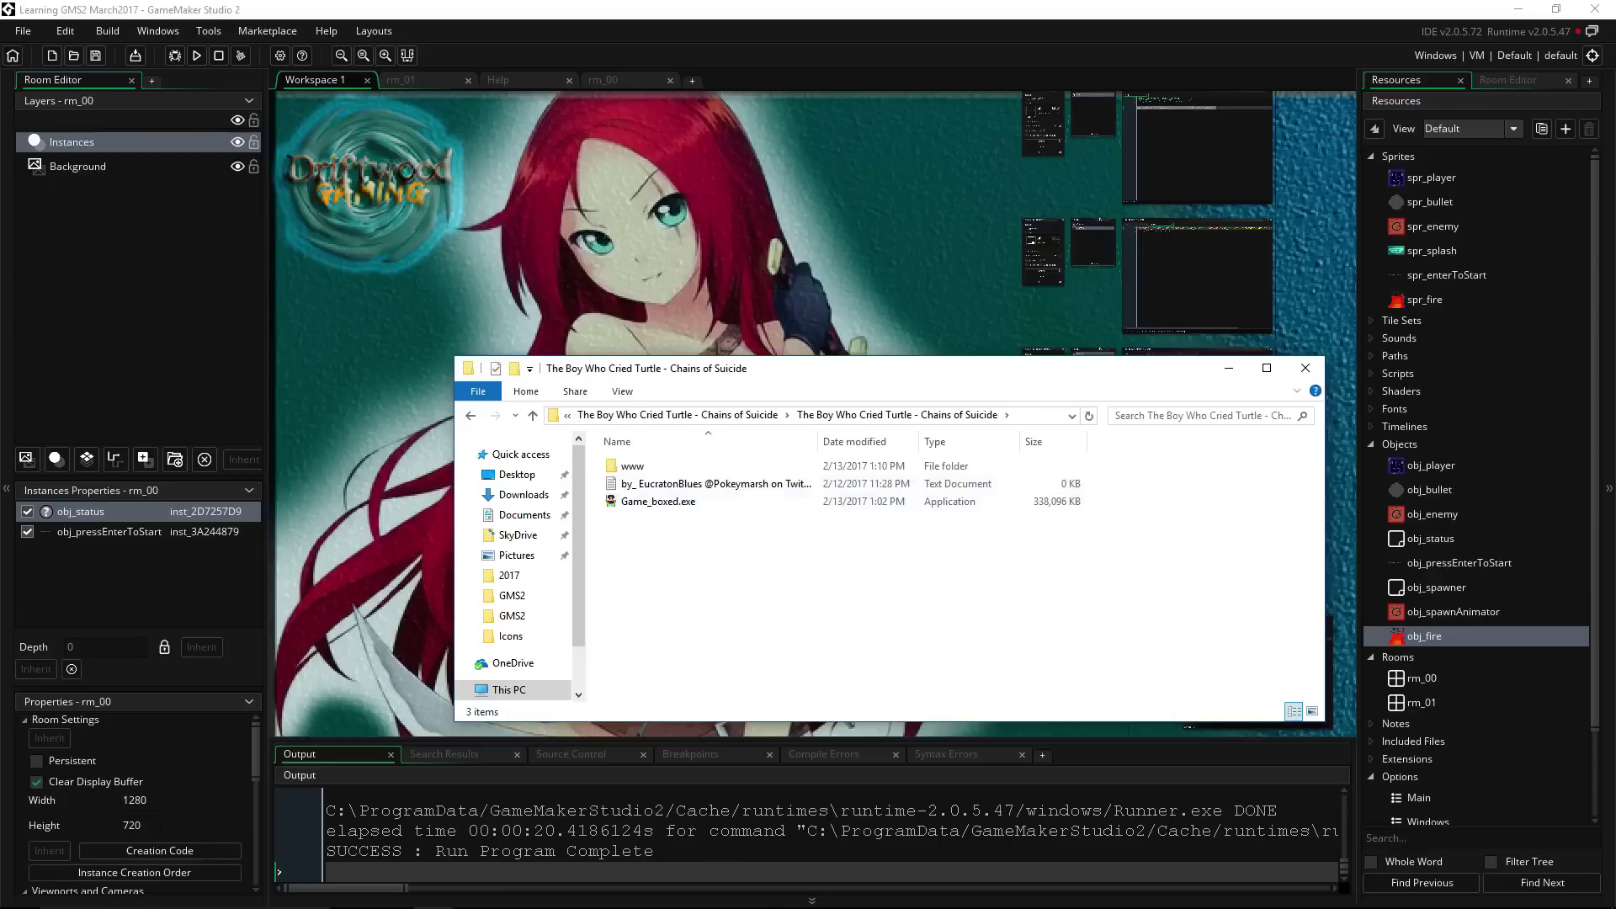
double_click(637, 465)
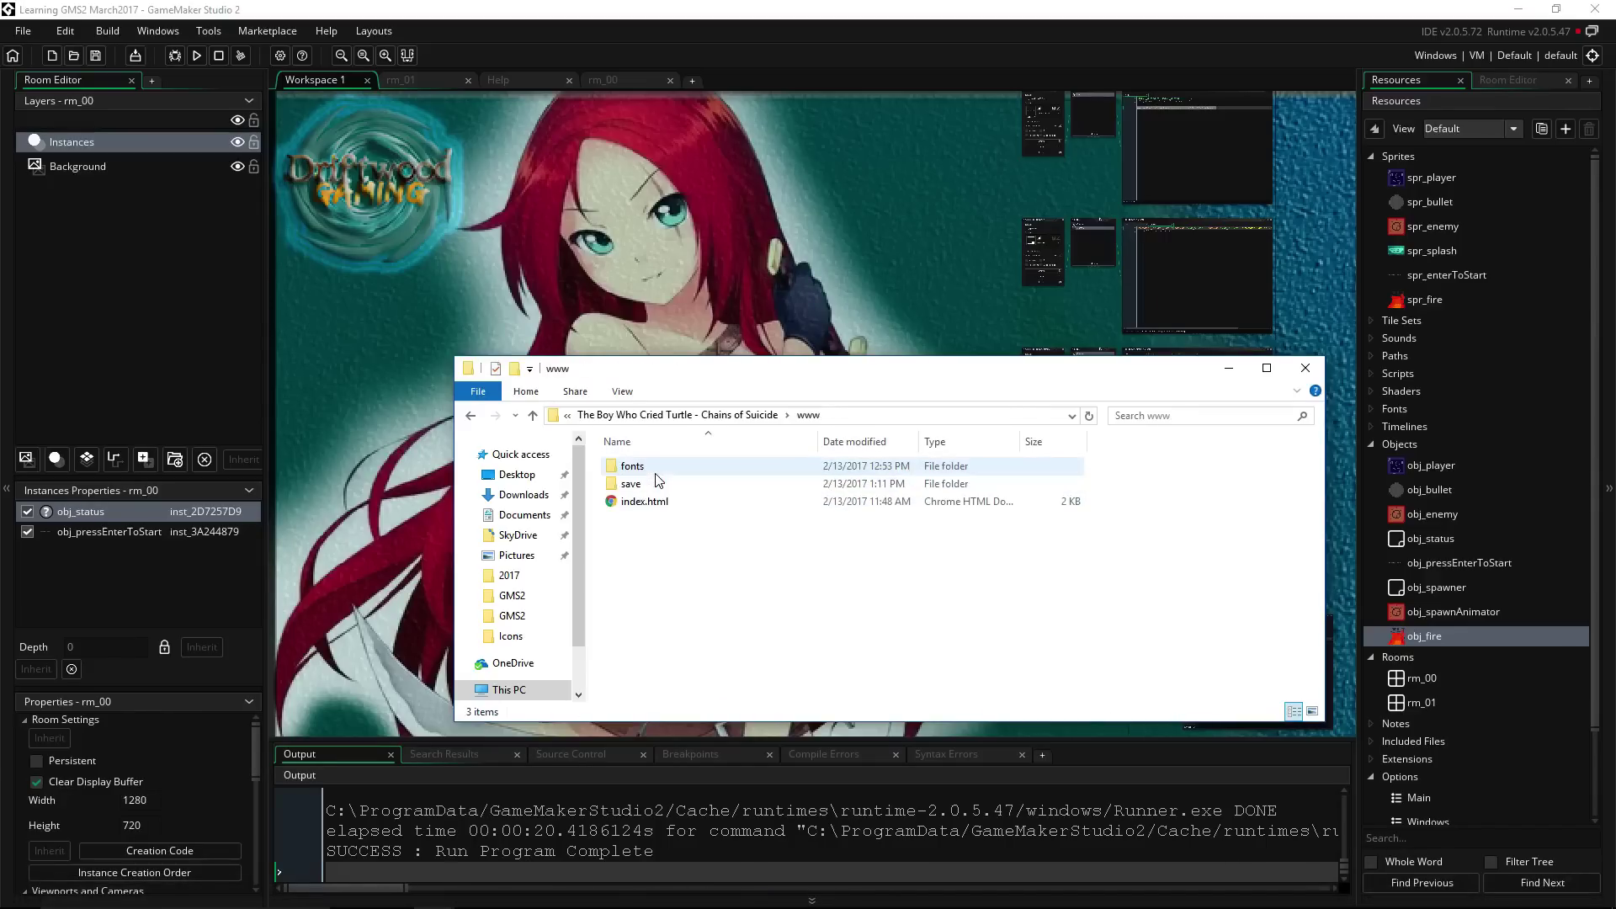
click(773, 416)
click(671, 503)
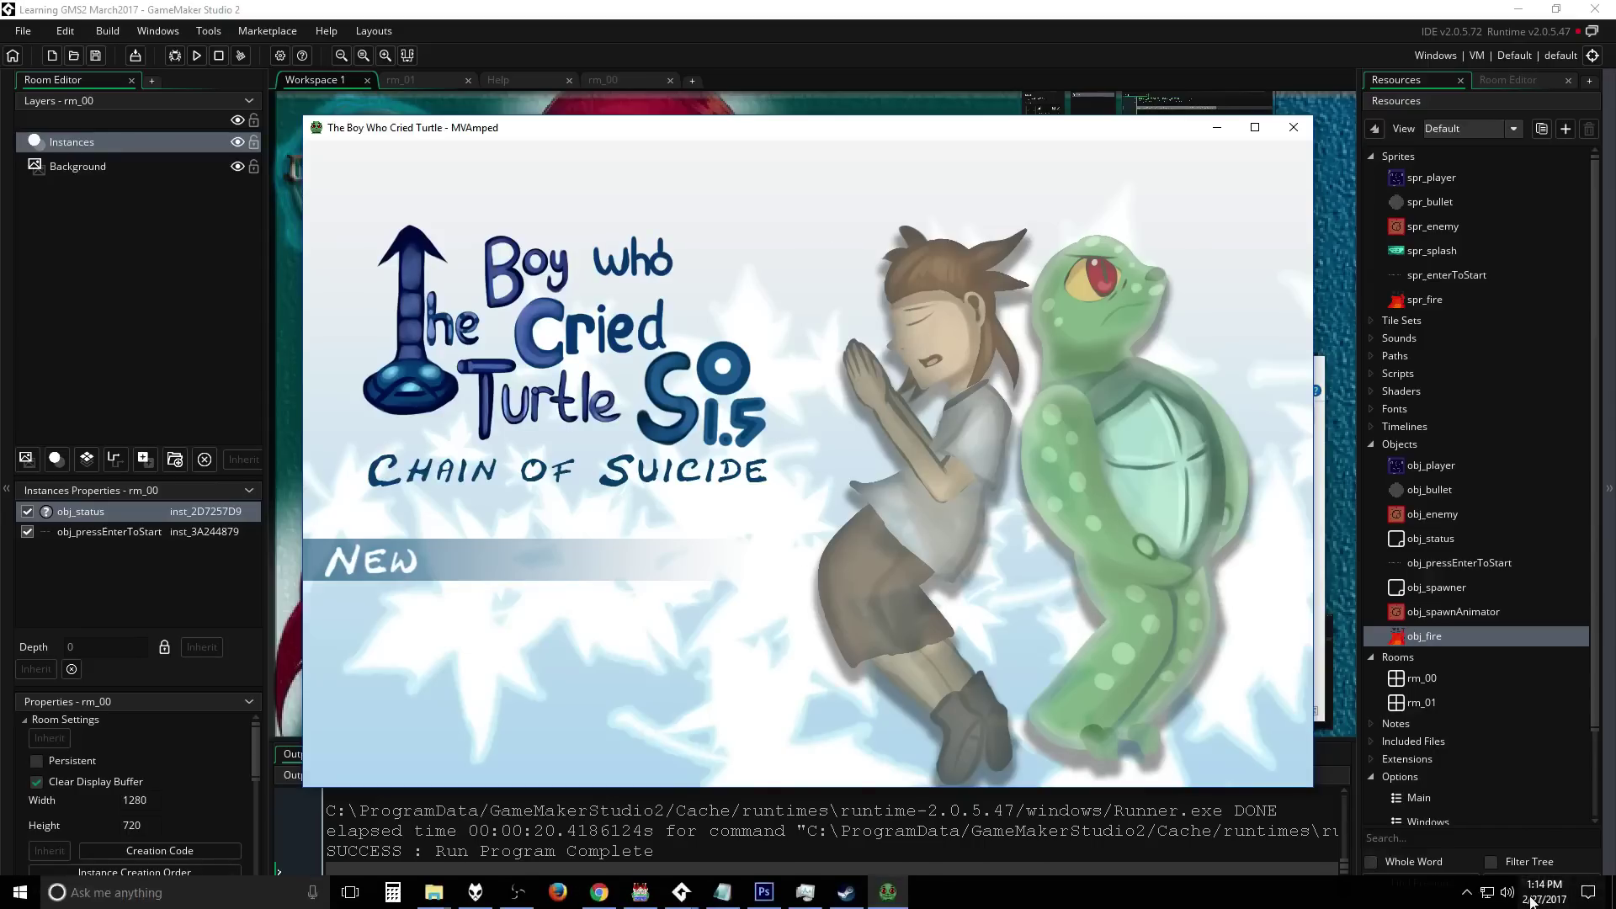
Lower The Boy Who Cried Turtle's slider in the Volume Mixer, then close the mixer.
click(1508, 894)
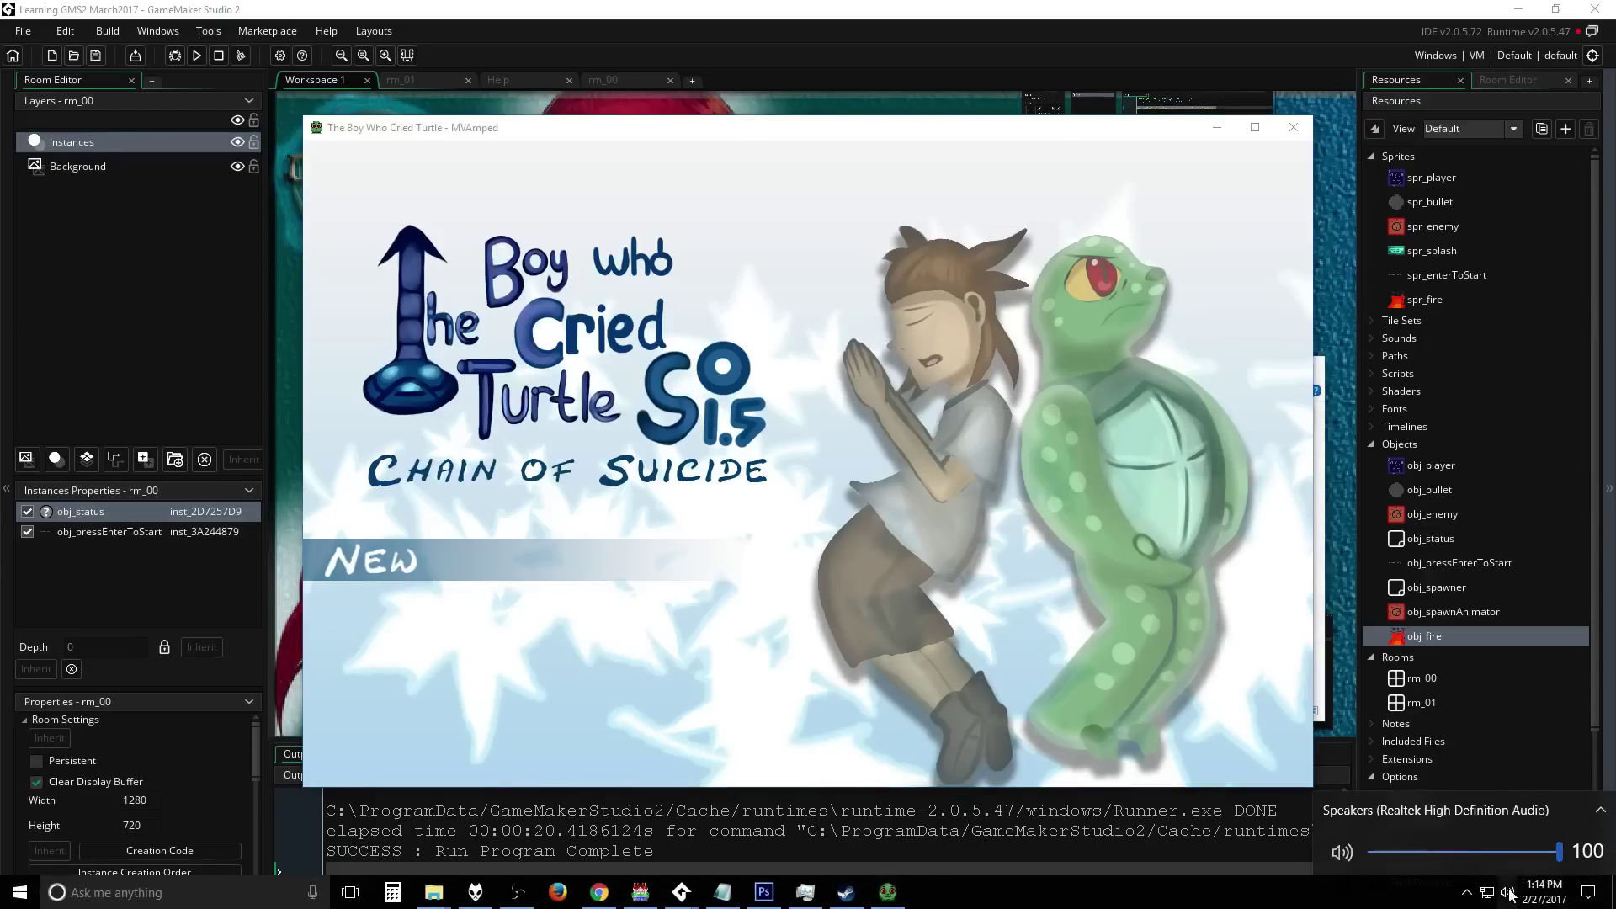
right_click(1508, 892)
click(1479, 796)
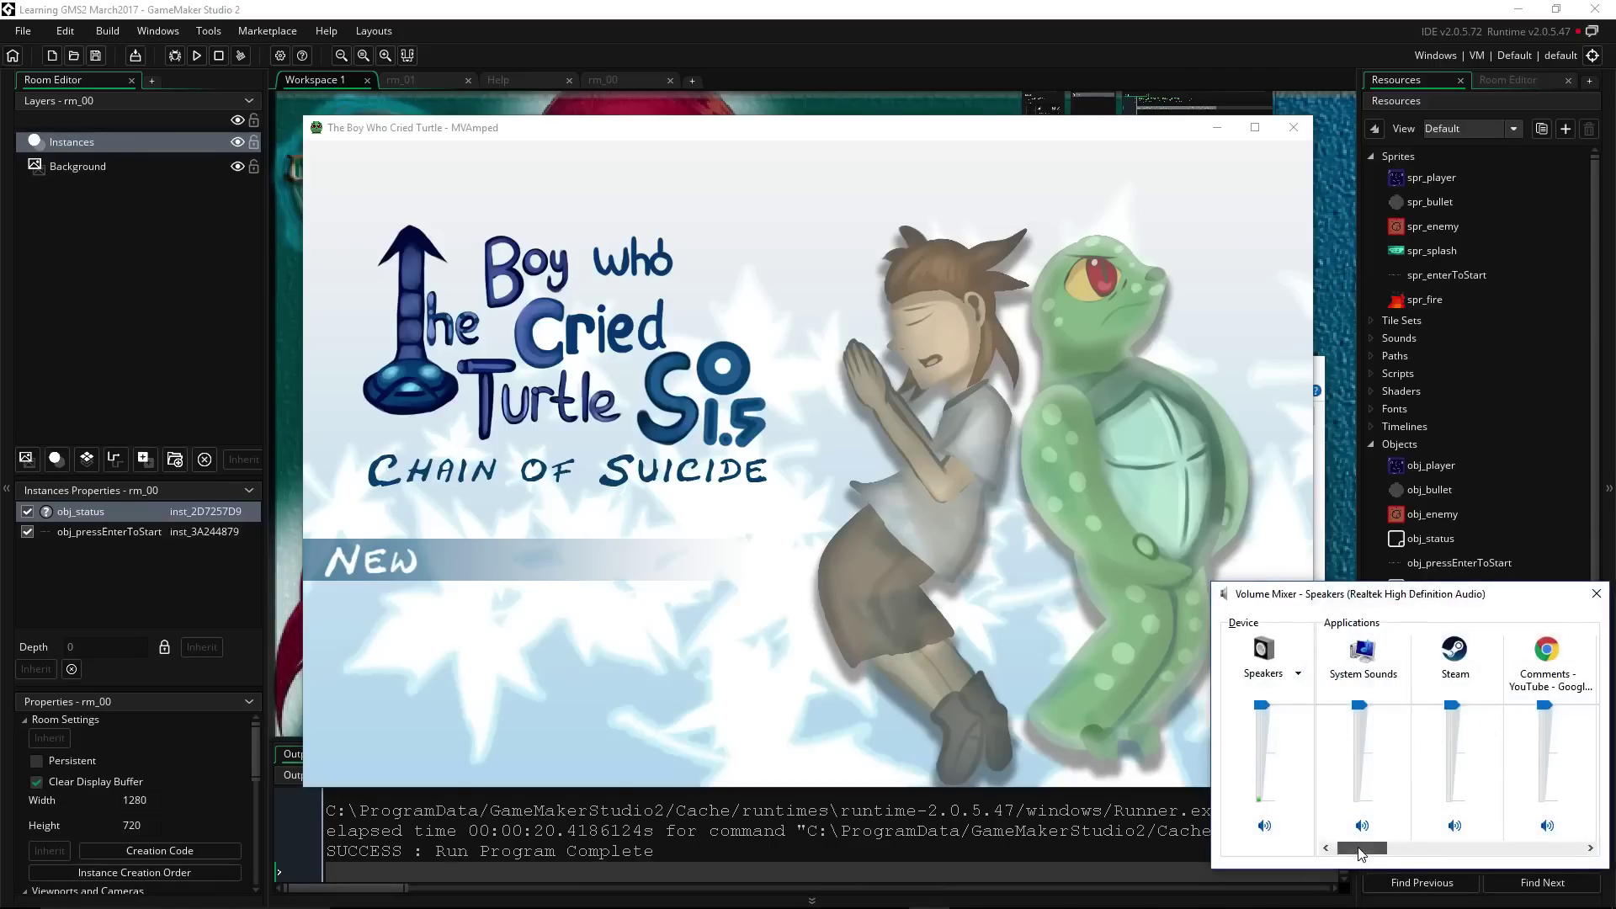
drag(1358, 855, 1438, 830)
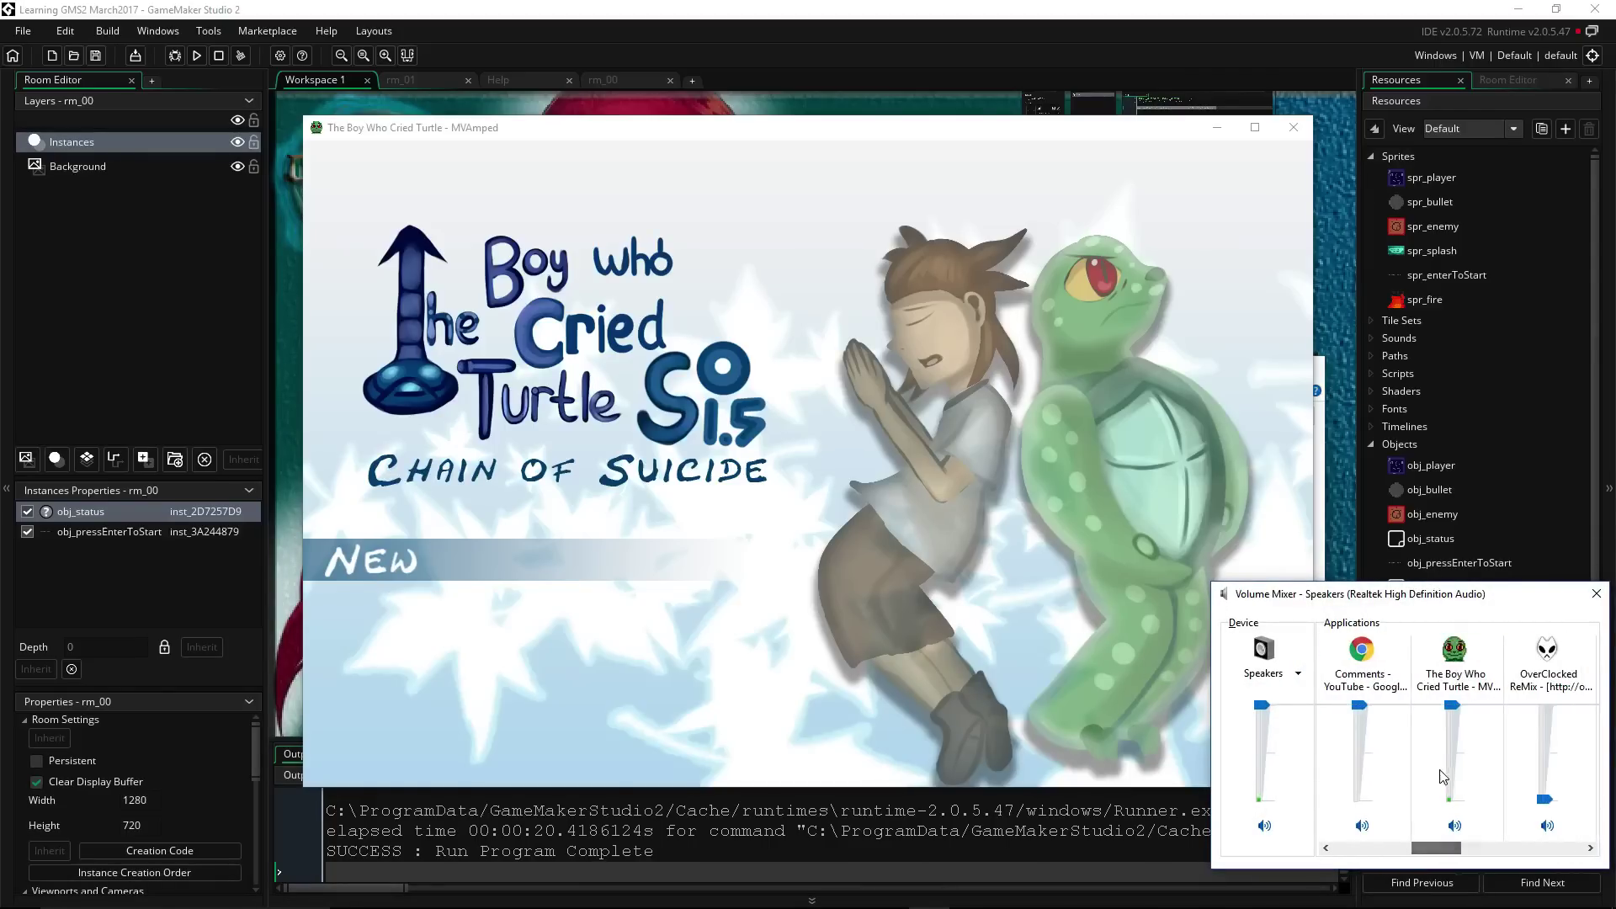
drag(1452, 707, 1454, 764)
click(1596, 594)
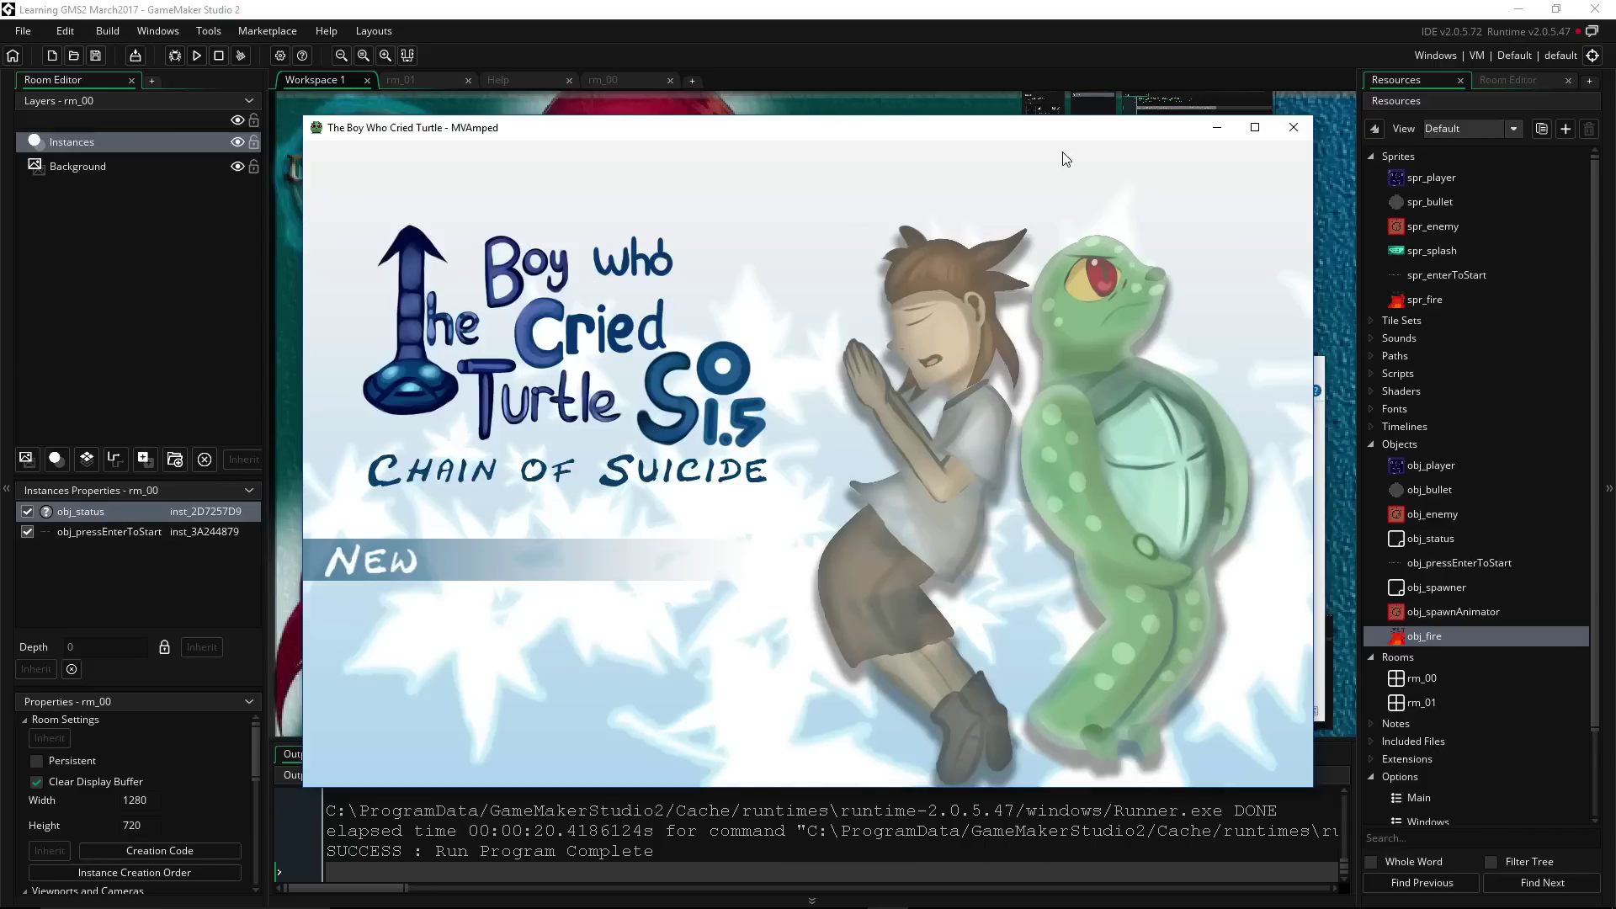
Maximize the game window and choose New on the title screen.
click(1254, 126)
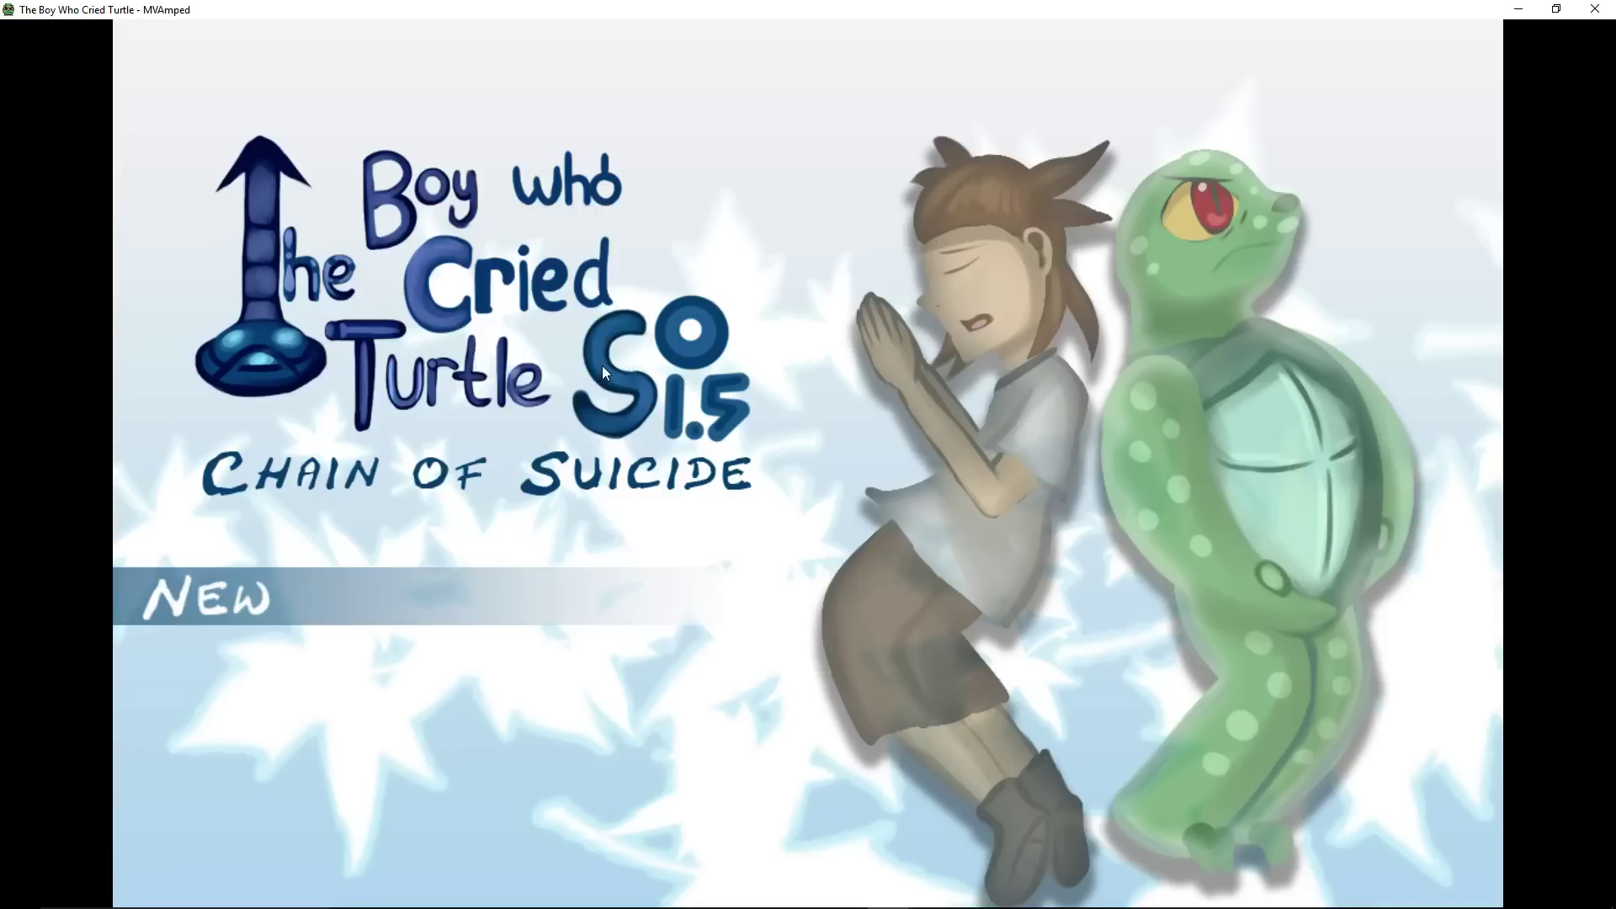
key(Return)
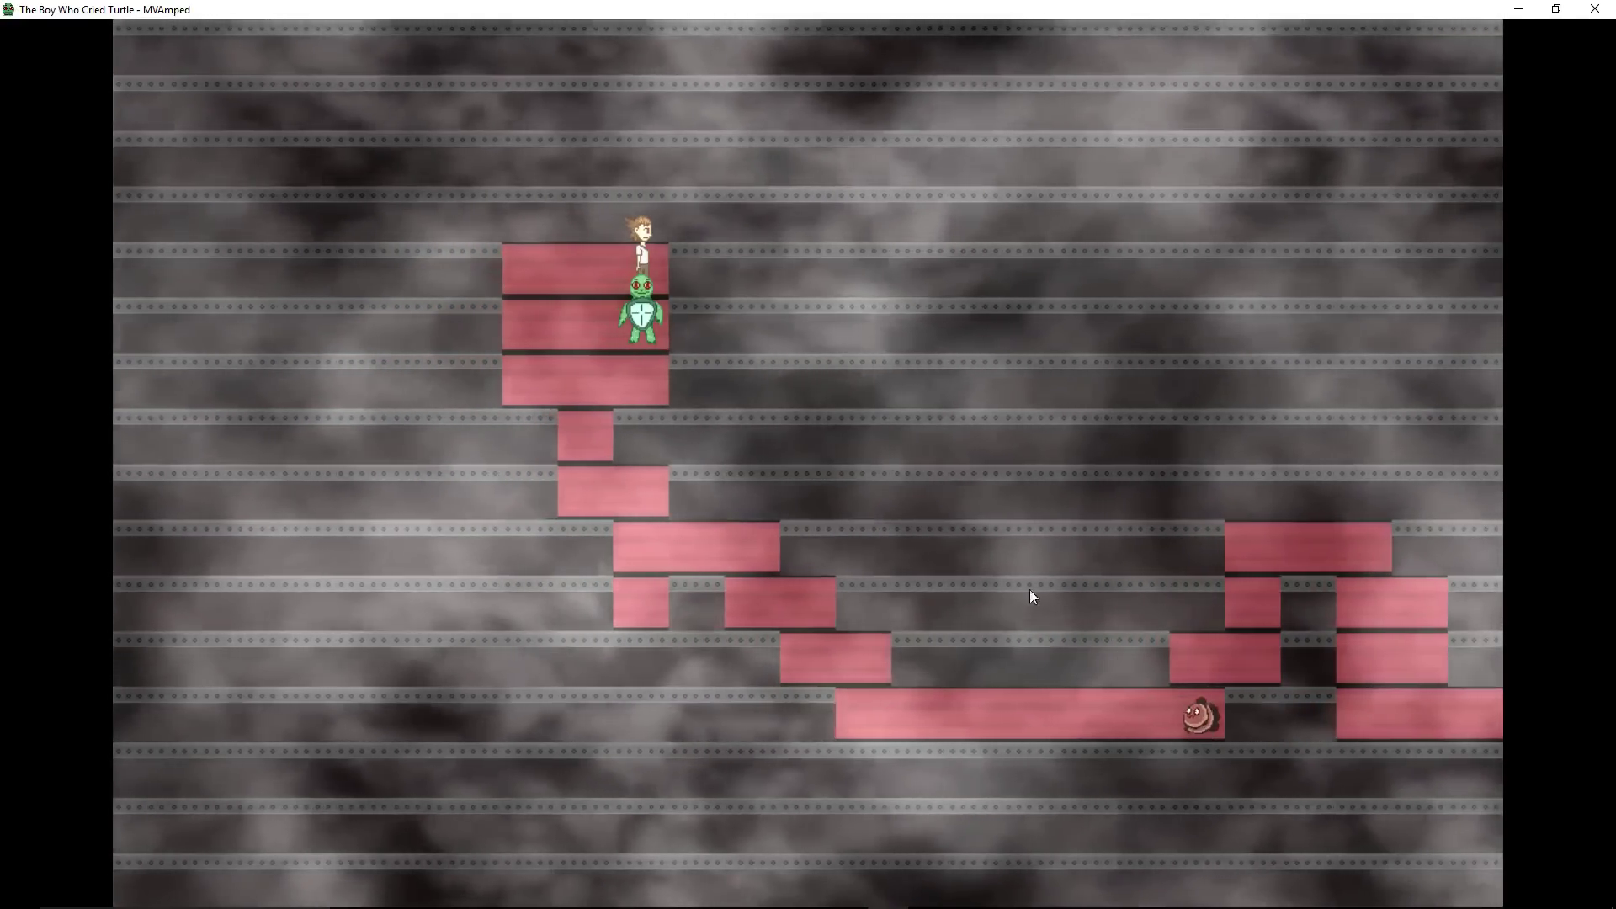
Open the game menu and select Skill to list the Turtle's skills.
right_click(676, 245)
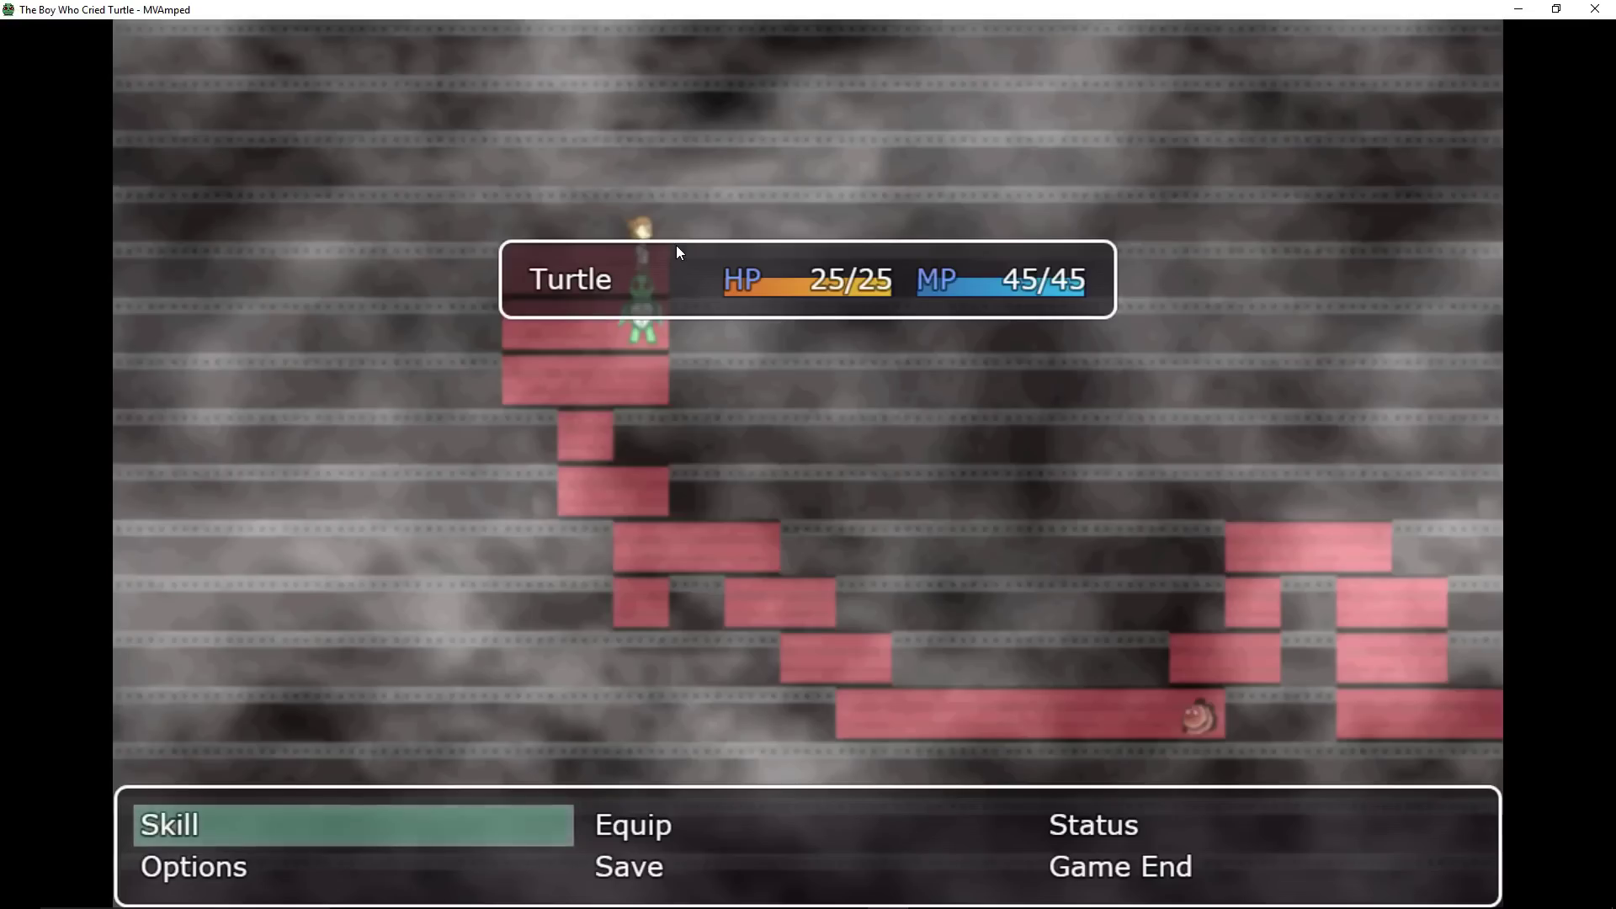
key(Right)
key(Right)
key(Right)
key(Right)
key(Right)
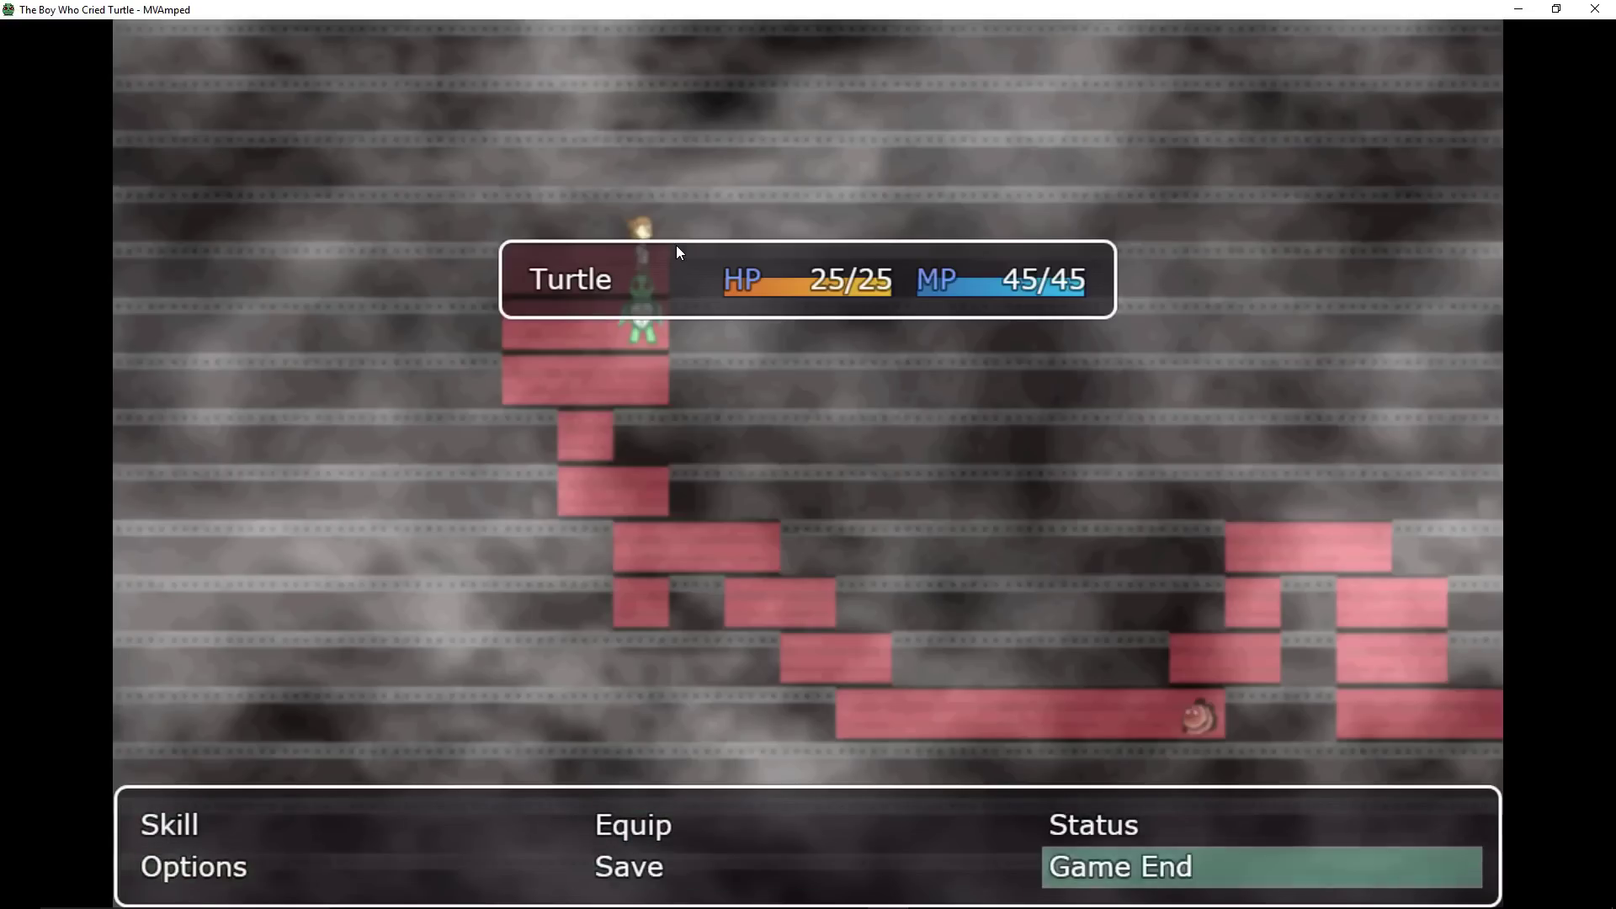
key(Left)
key(Left)
key(Left)
key(Left)
key(Left)
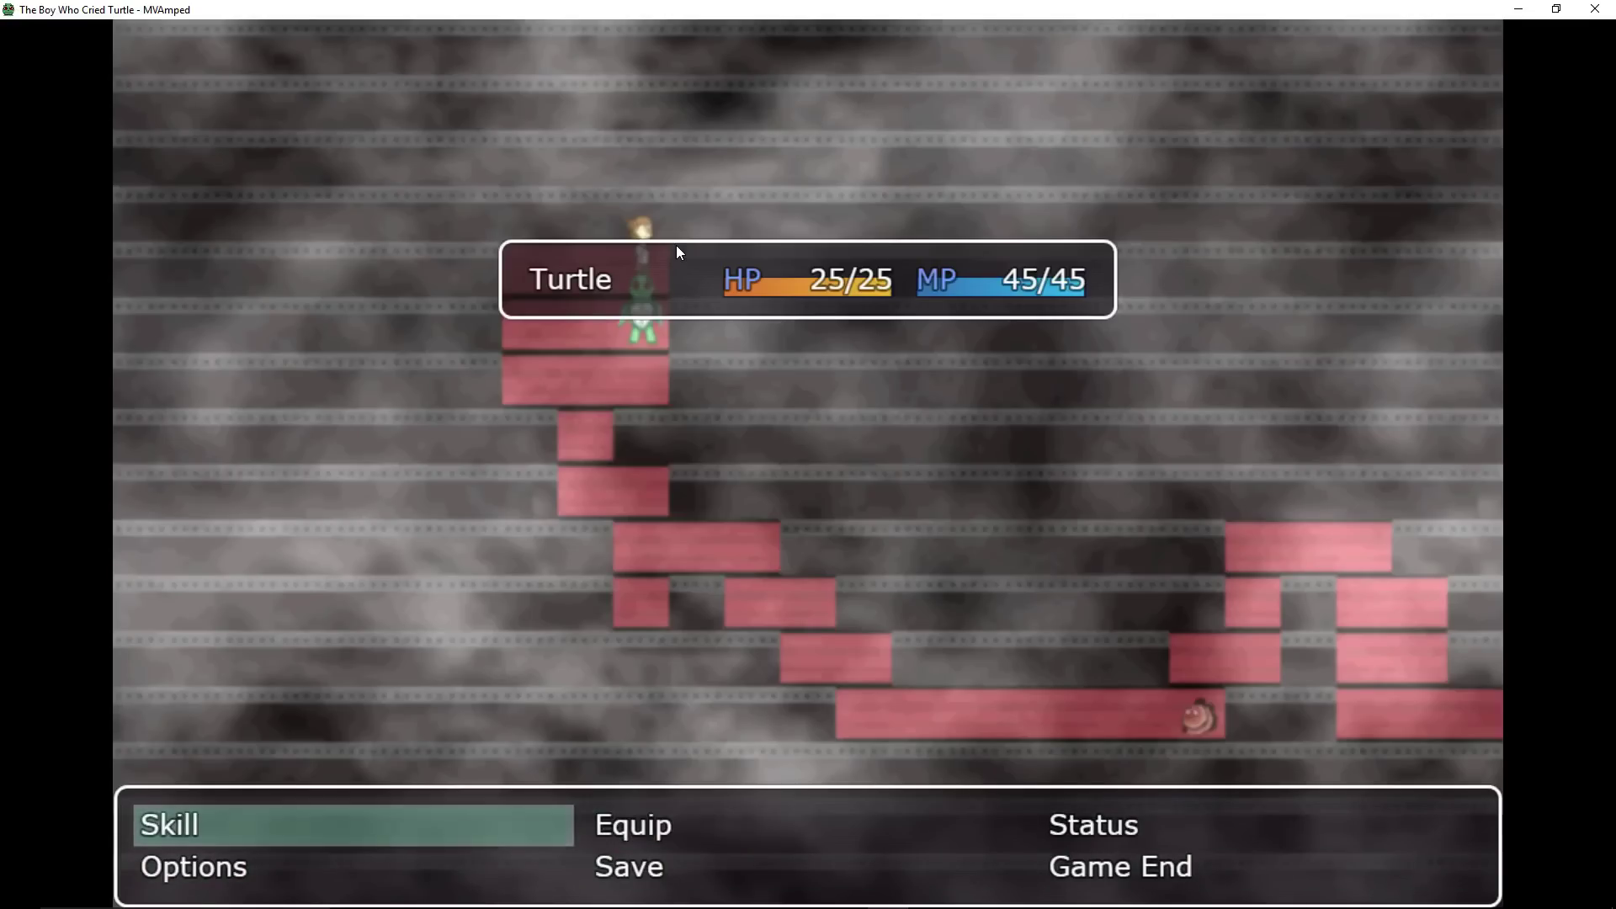
key(Return)
key(Return)
key(Return)
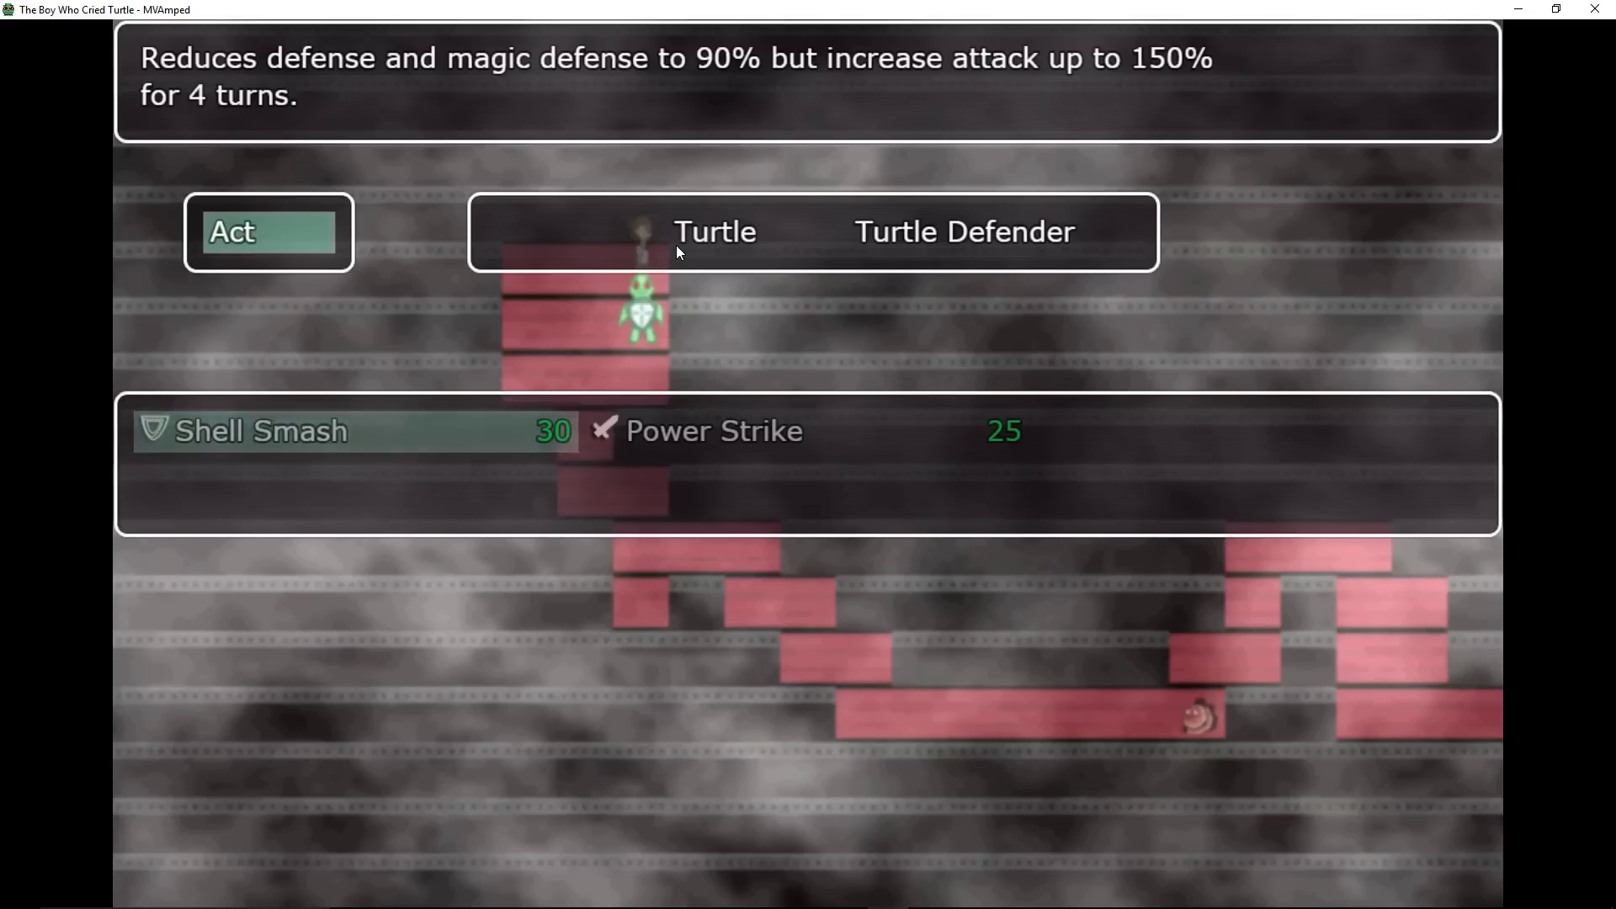
Compare the Shell Smash and Power Strike descriptions, then leave the skill list.
key(Right)
key(Left)
key(Right)
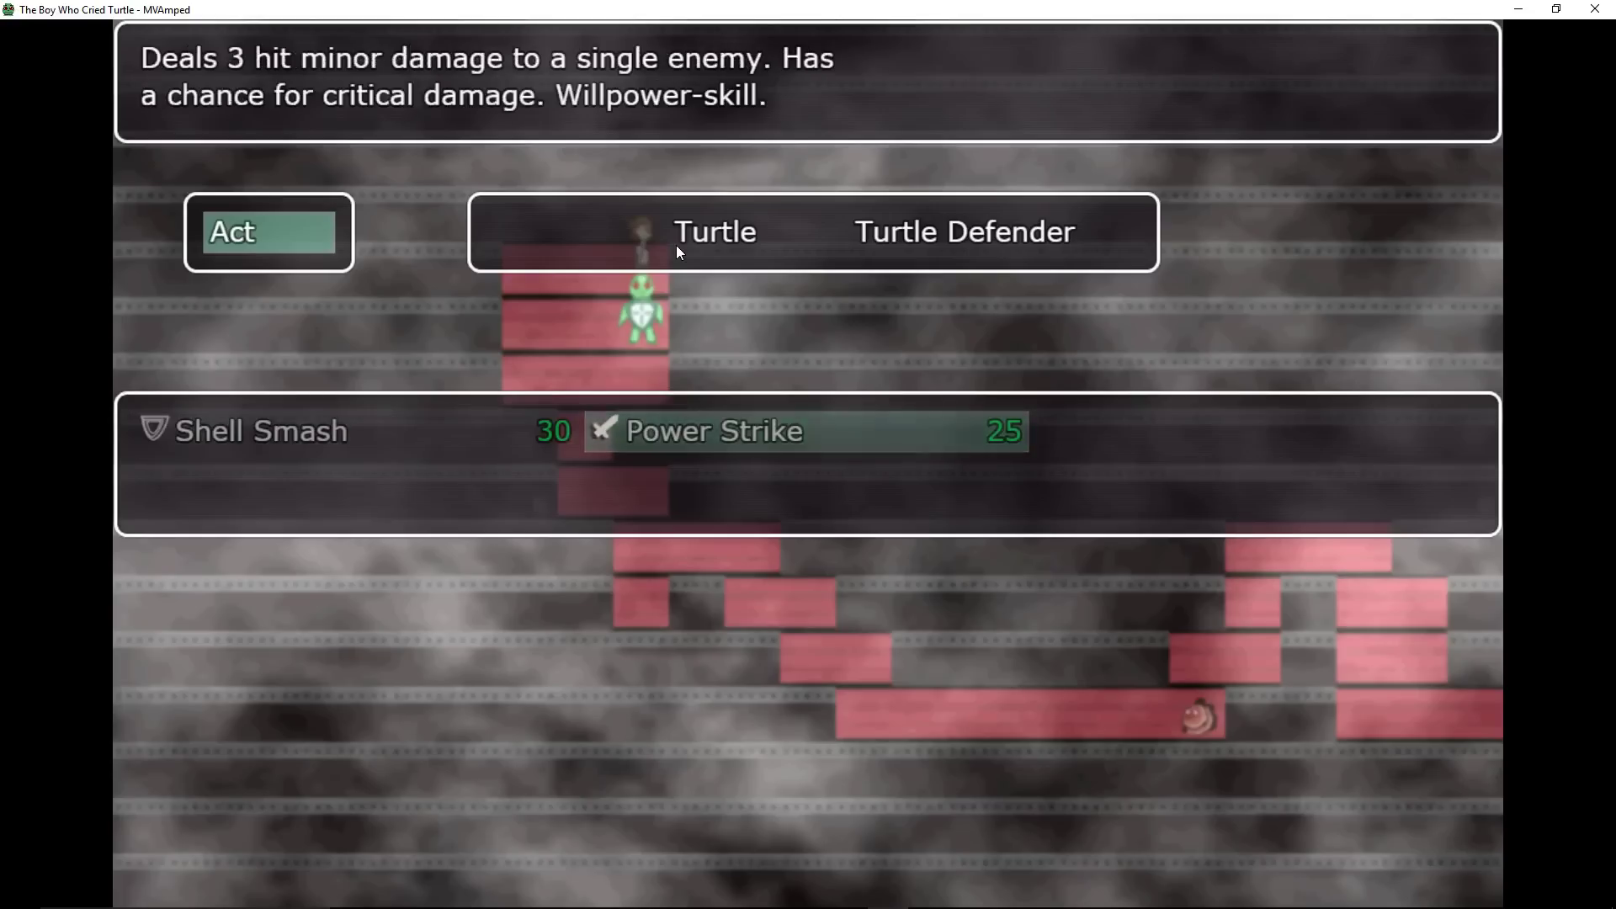
key(Left)
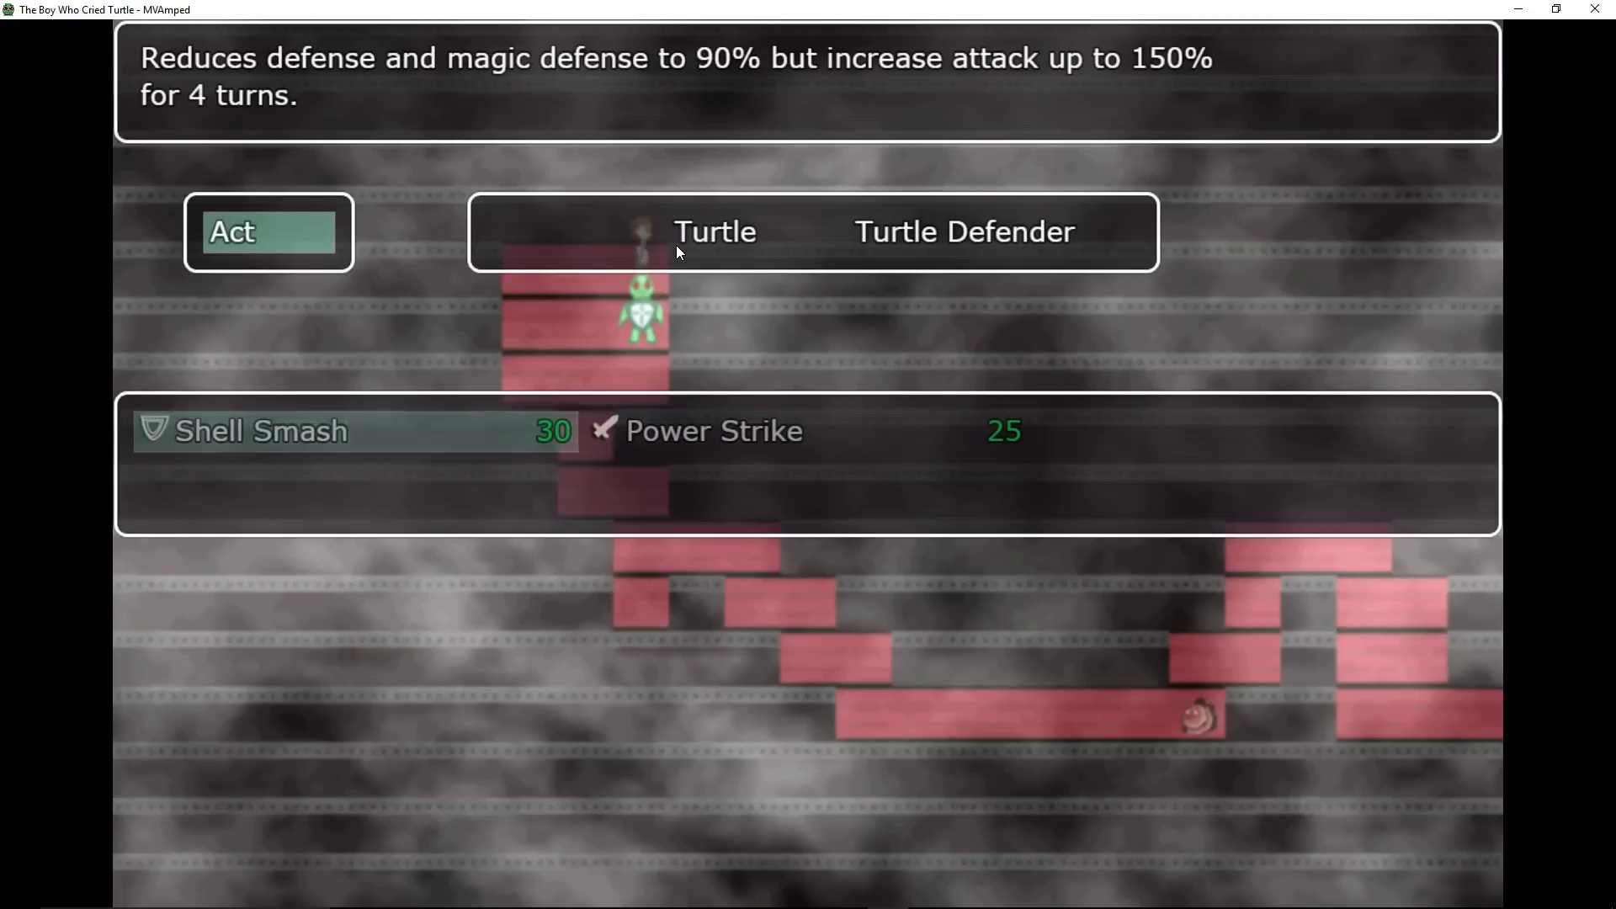
key(Right)
key(Left)
key(Right)
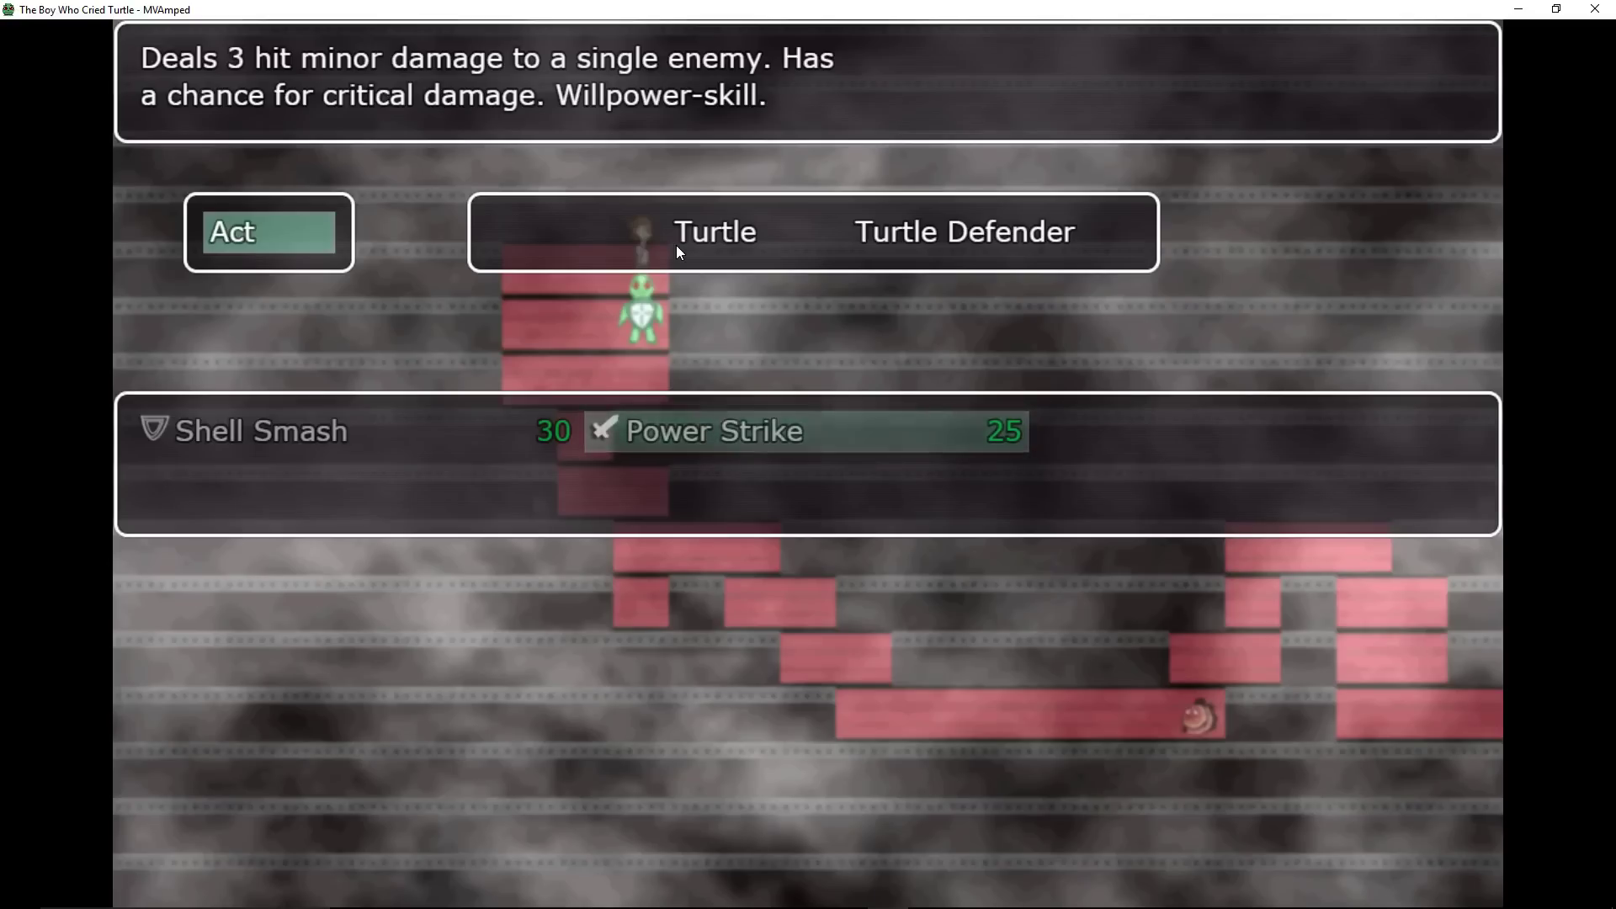
key(Escape)
key(Escape)
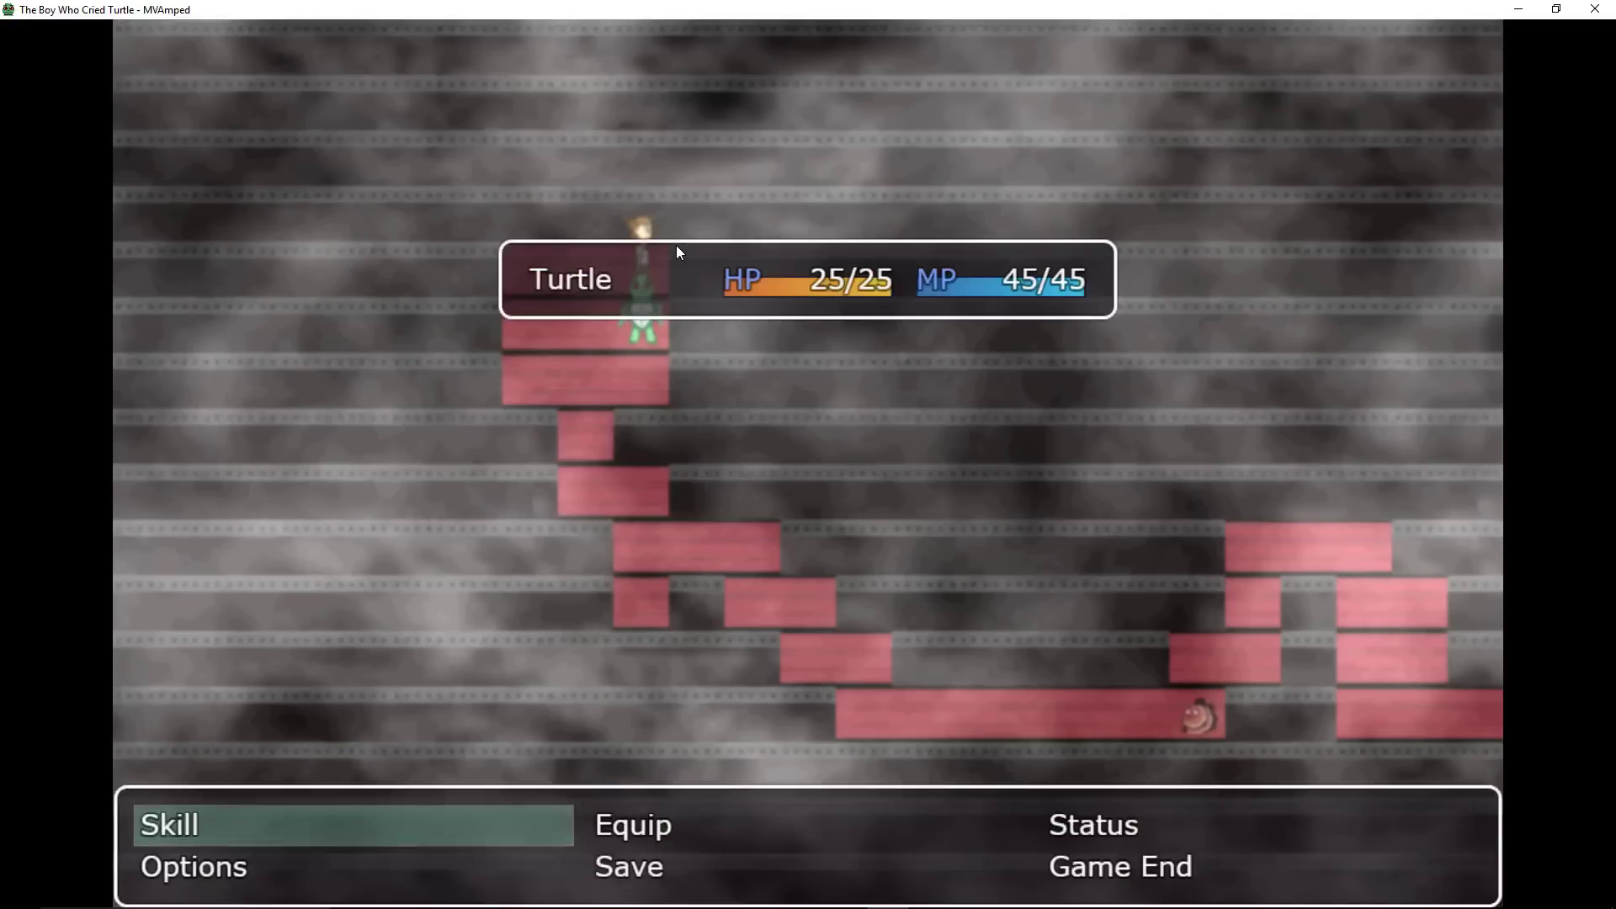
key(Right)
key(Right)
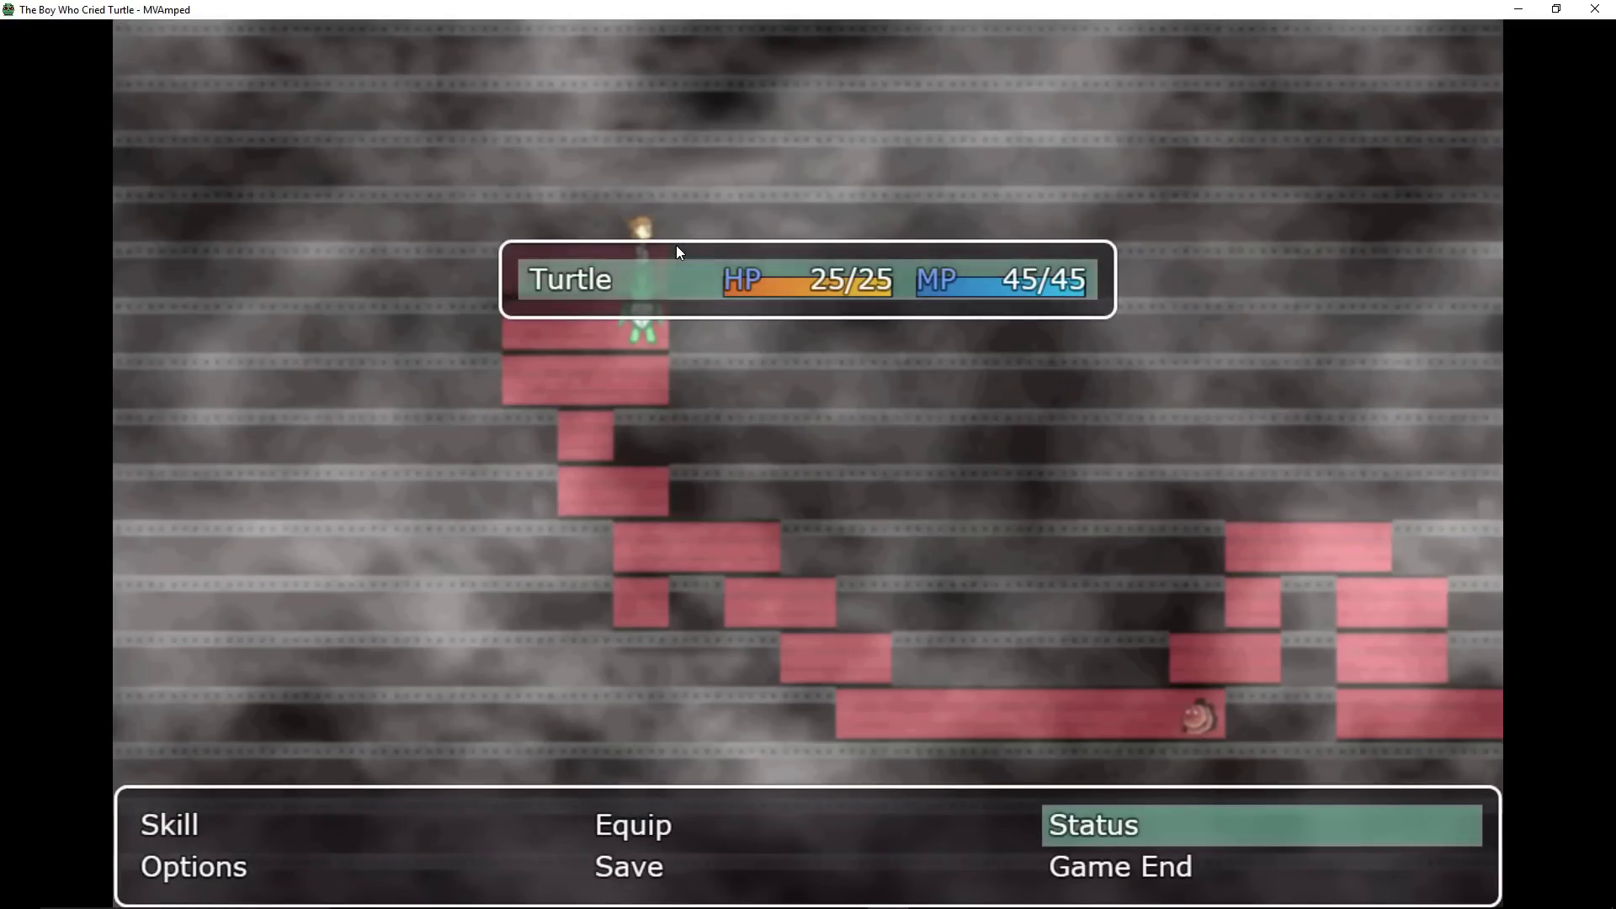
View the Turtle's stats and equipment on the Status screen, then back out.
key(Return)
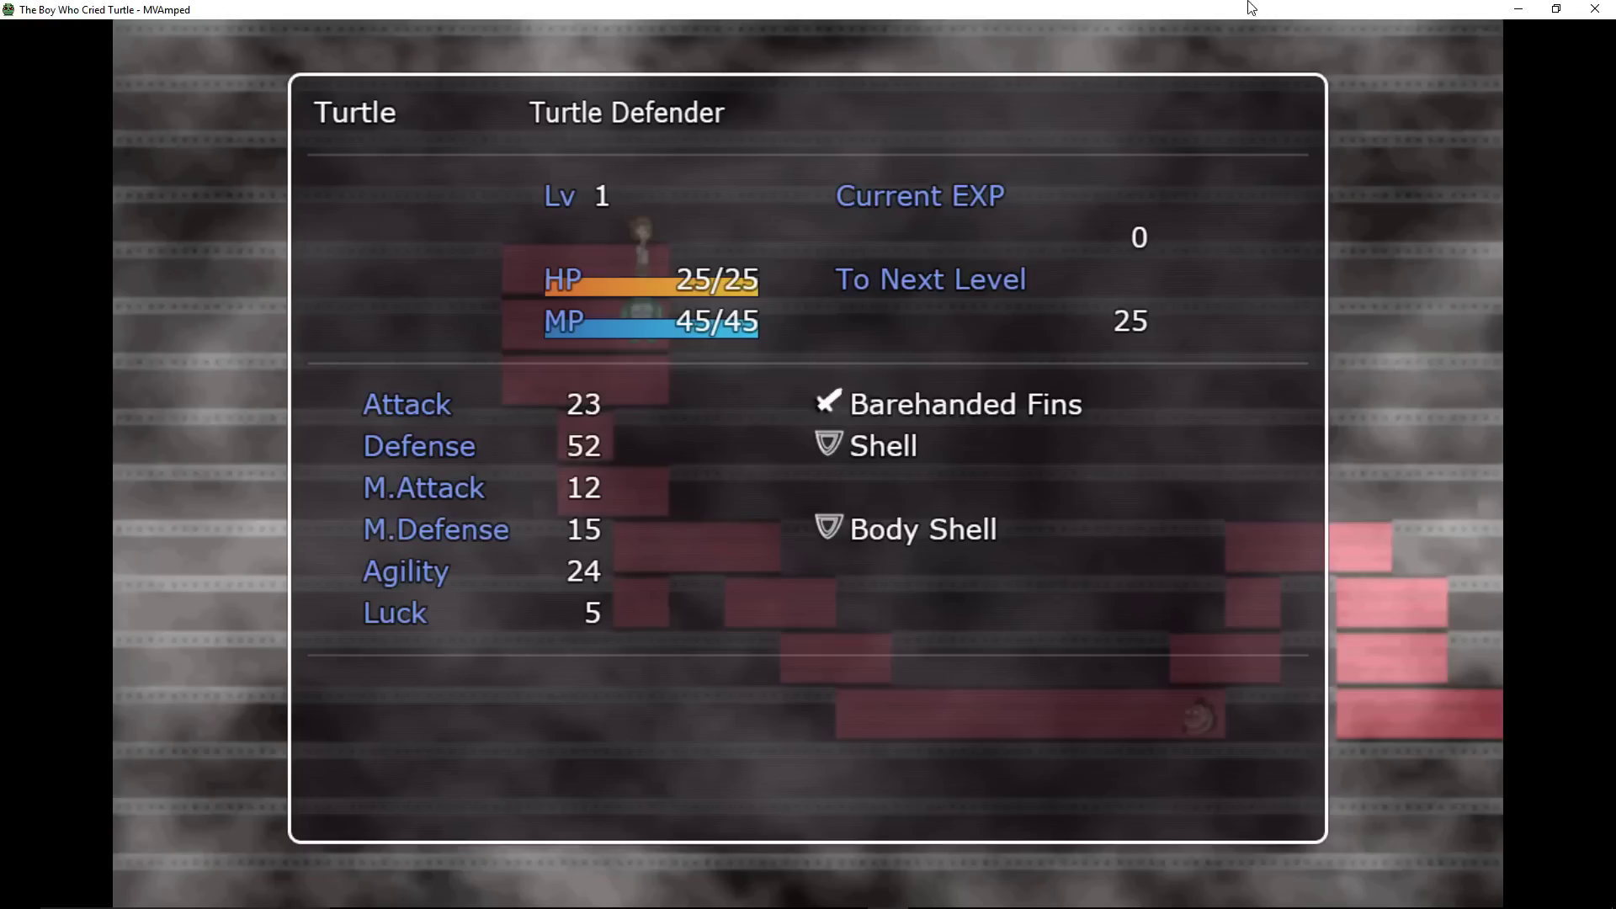
key(Escape)
key(Right)
key(Left)
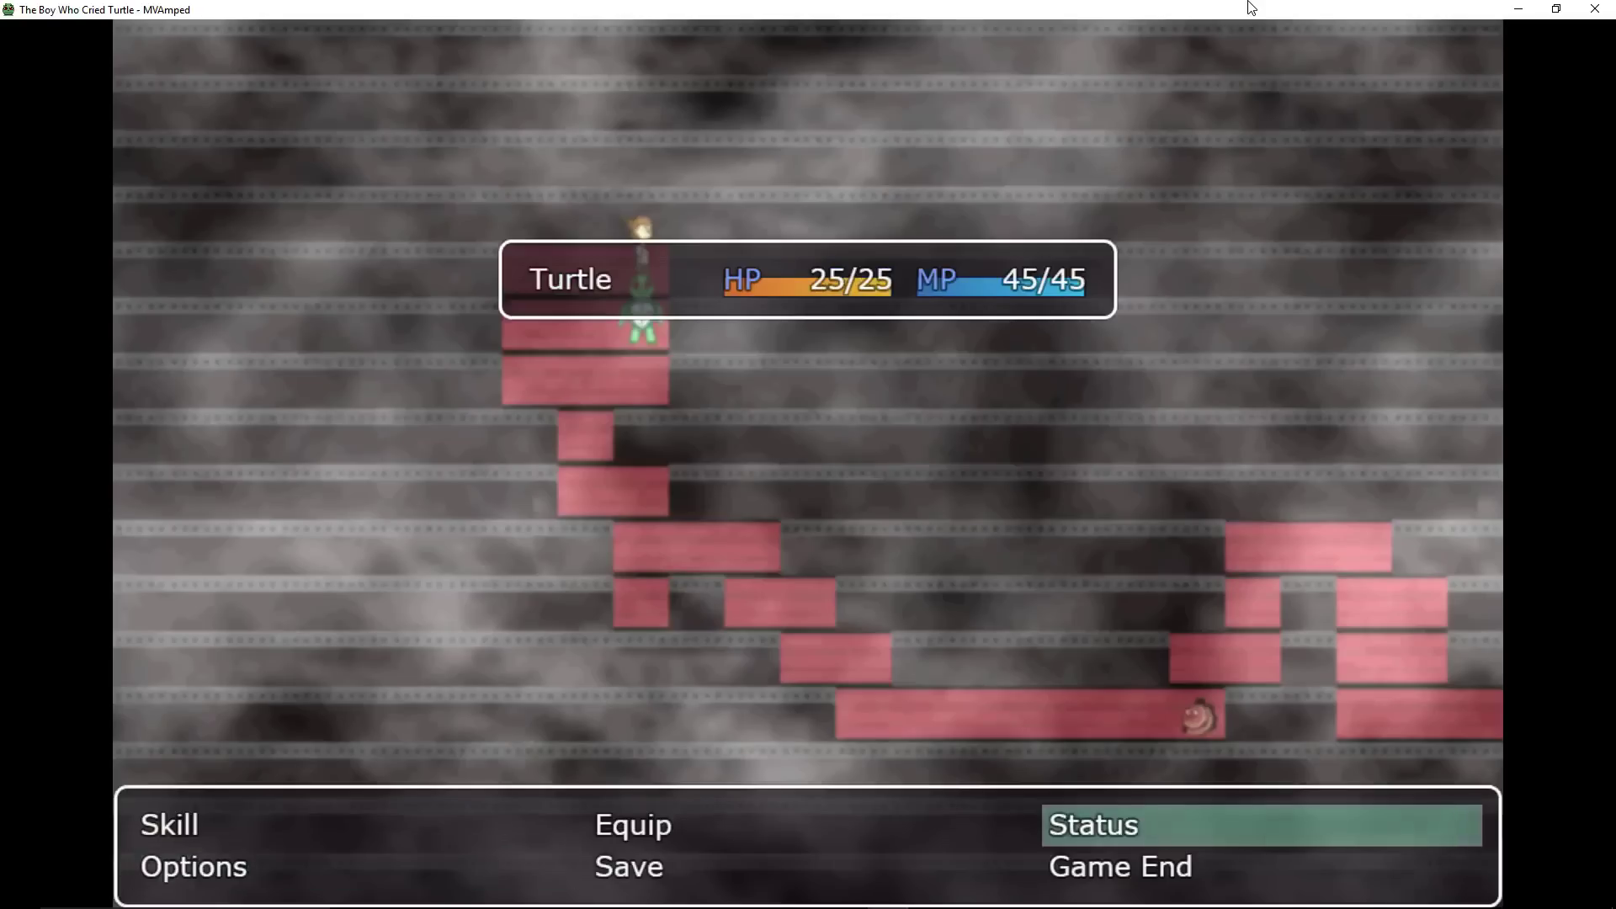
key(Right)
Look over the Always Dash and Command Remember options and the save screen, without saving.
key(Return)
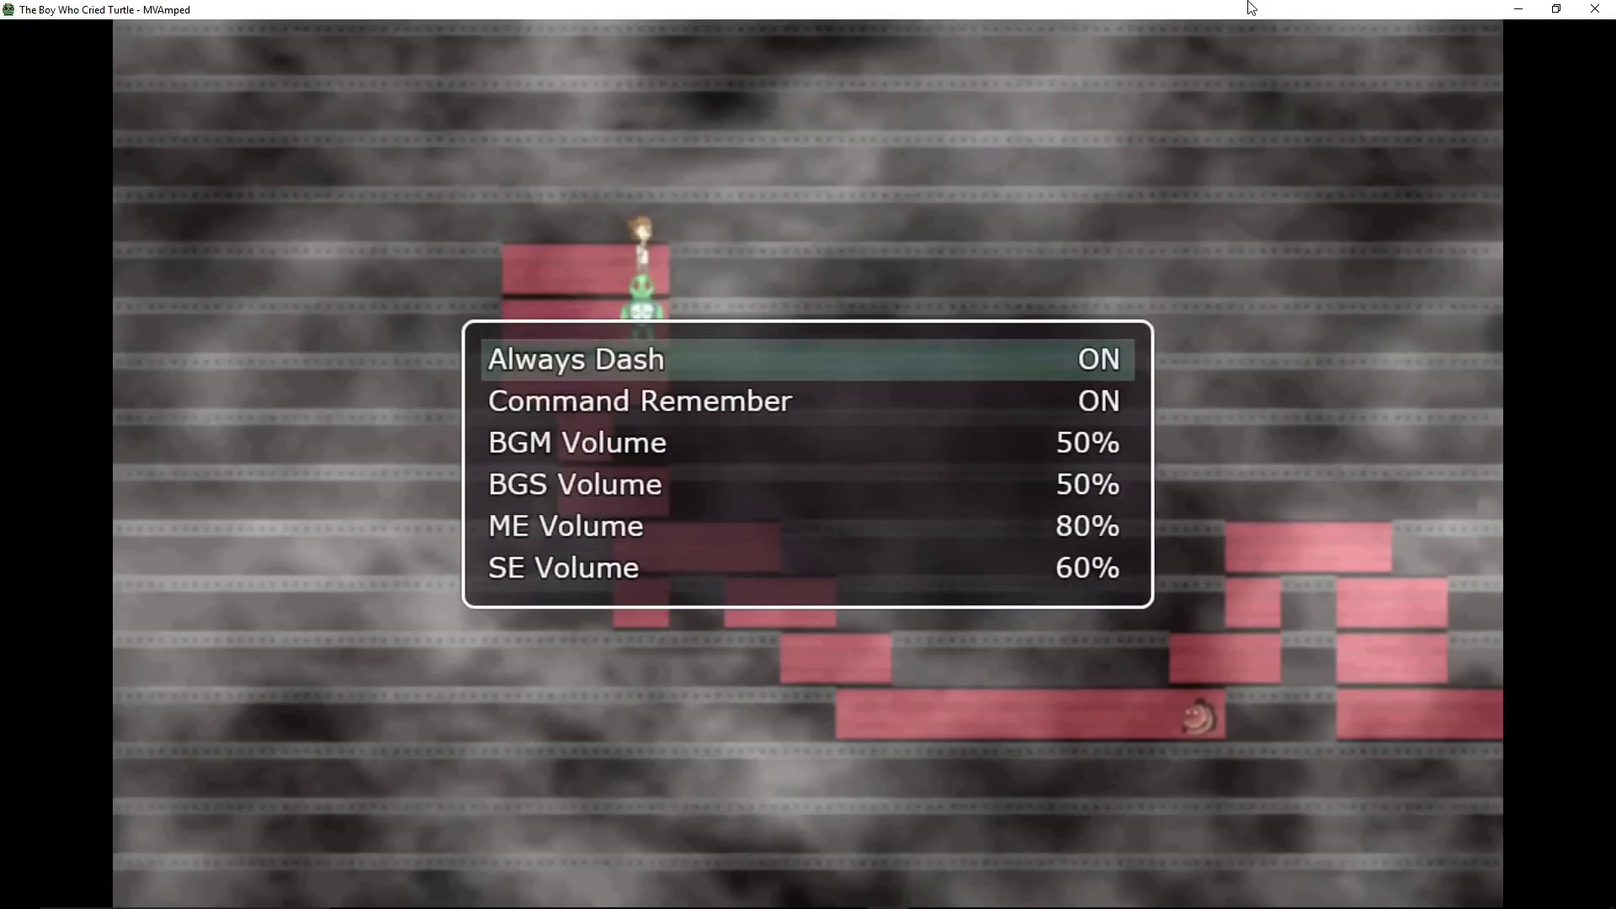
key(Down)
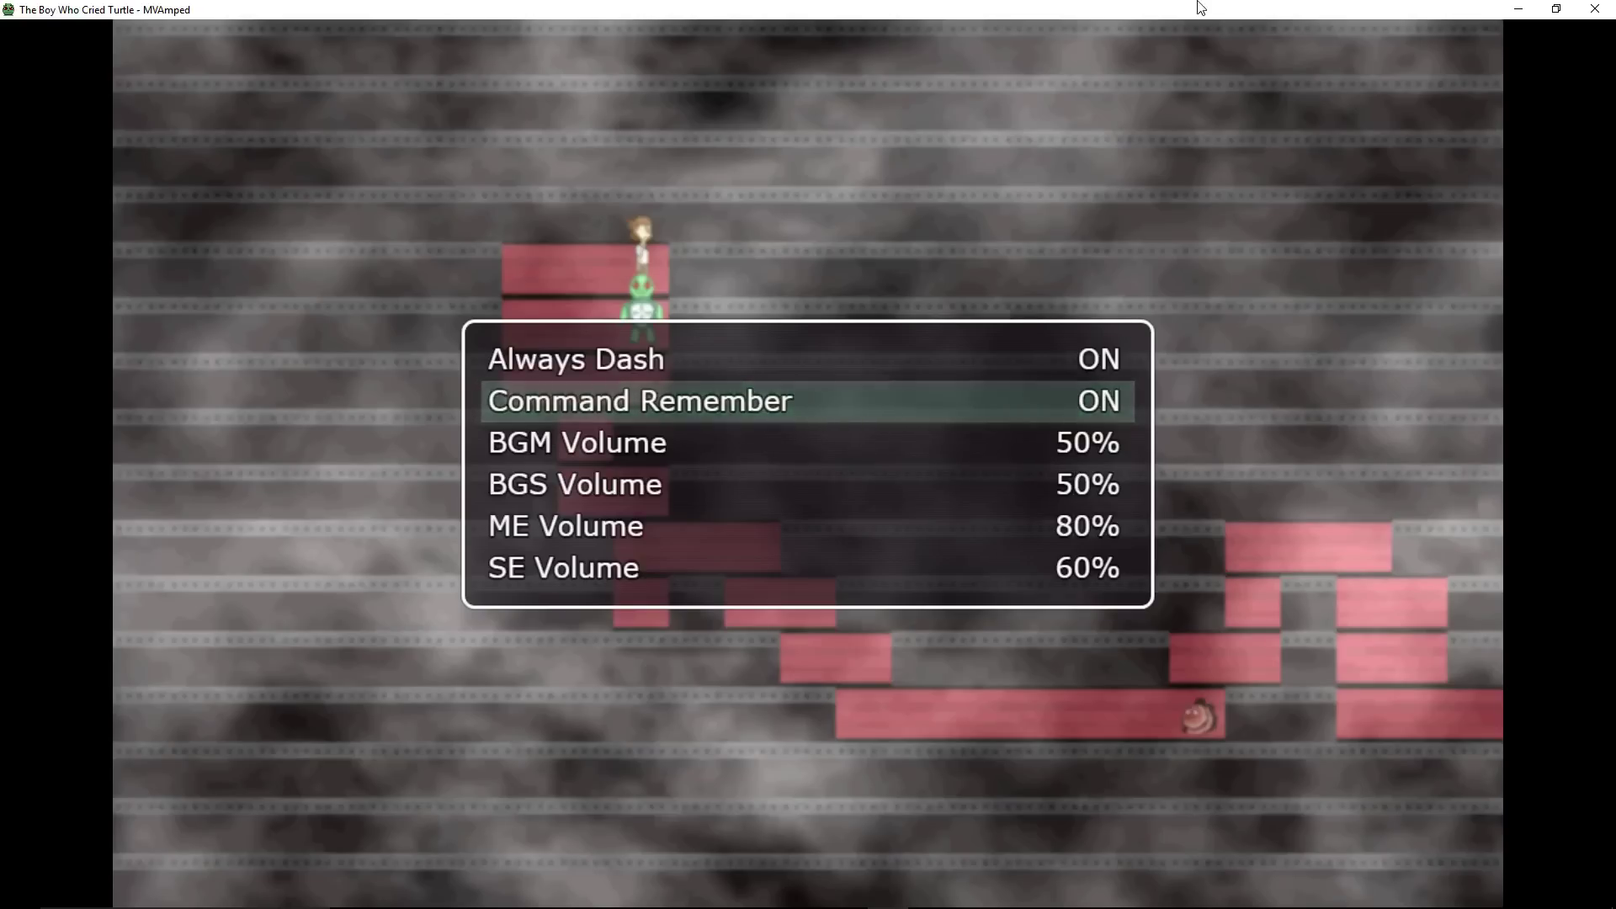
key(Up)
key(Escape)
key(Right)
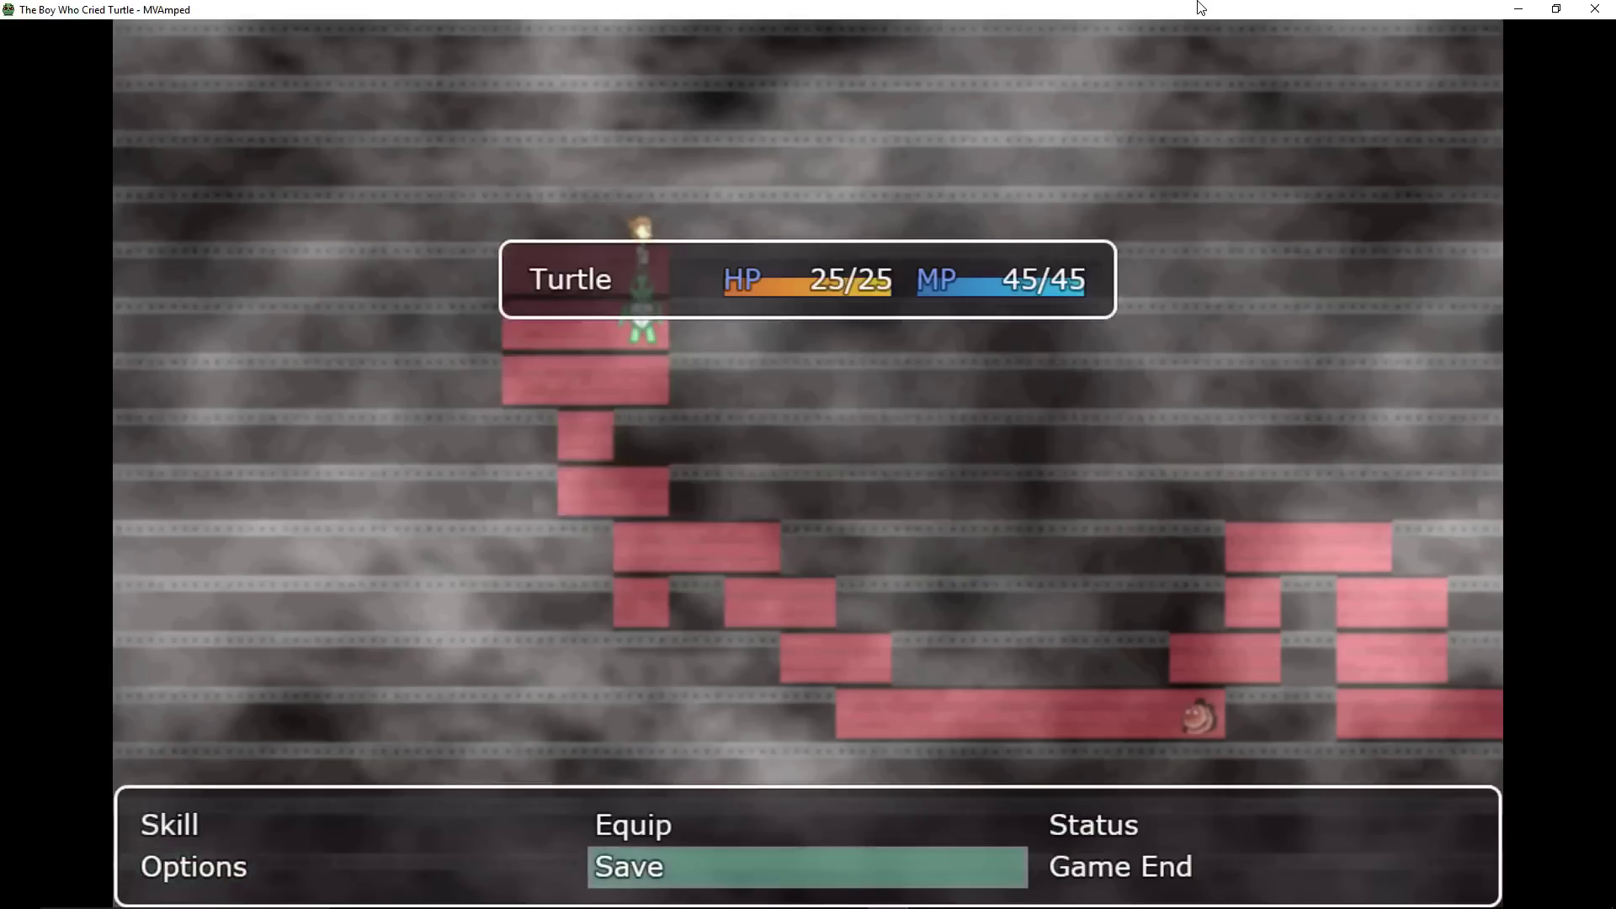
key(Return)
key(Escape)
Browse the main menu entries, then close the menu to return to the map.
key(Up)
key(Down)
key(Right)
key(Left)
key(Up)
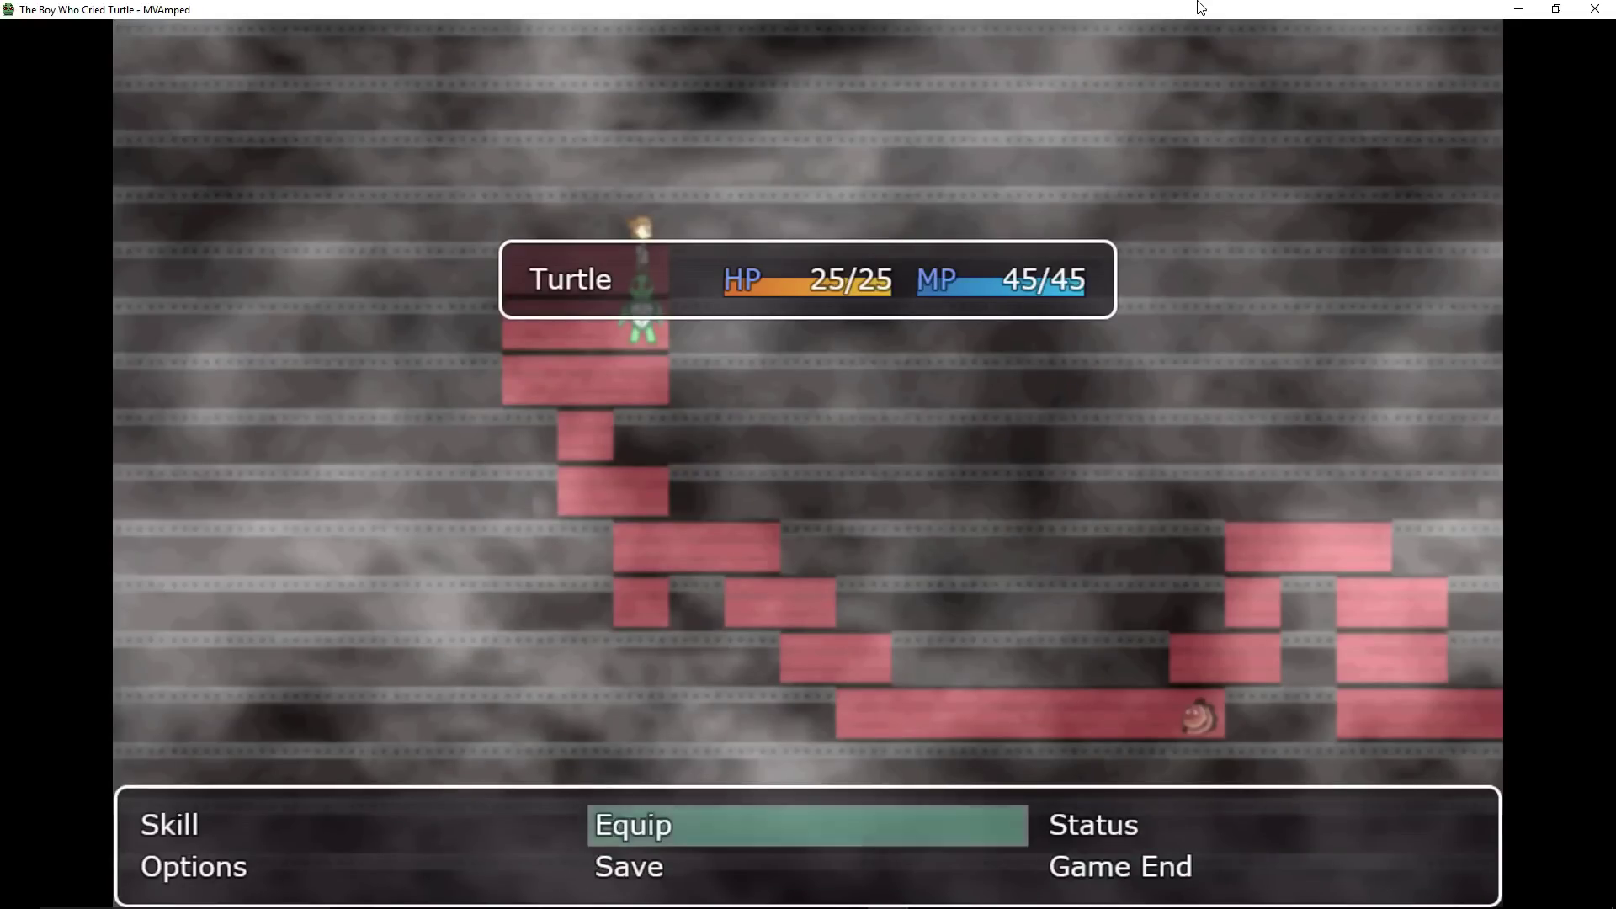
key(Left)
key(Down)
key(Up)
key(Right)
key(Down)
key(Right)
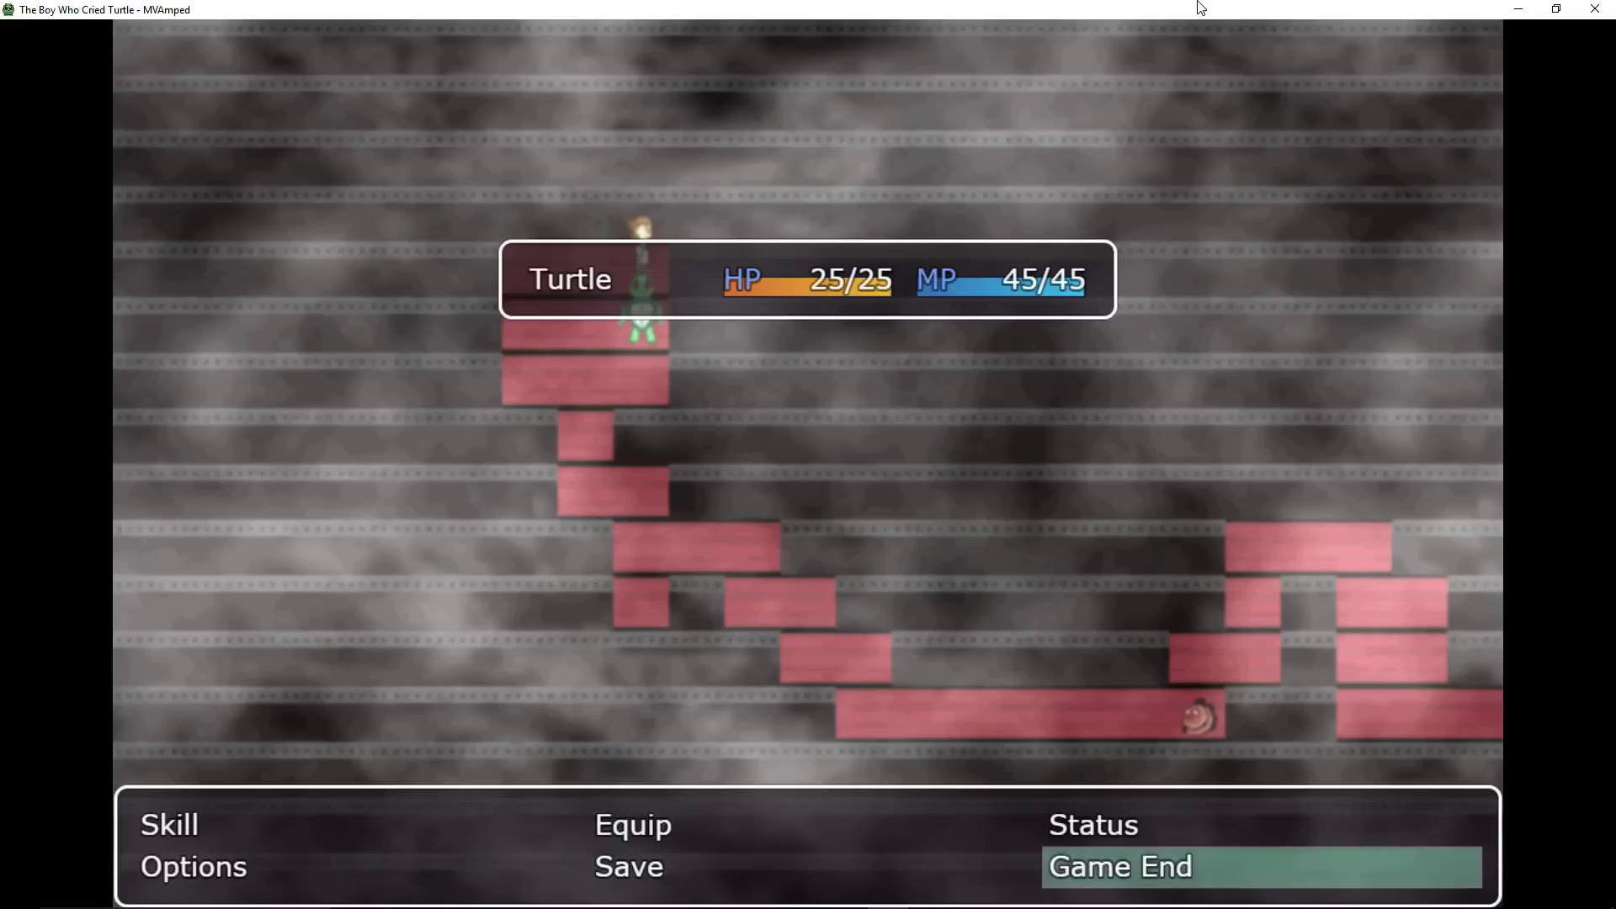
key(Left)
key(Left)
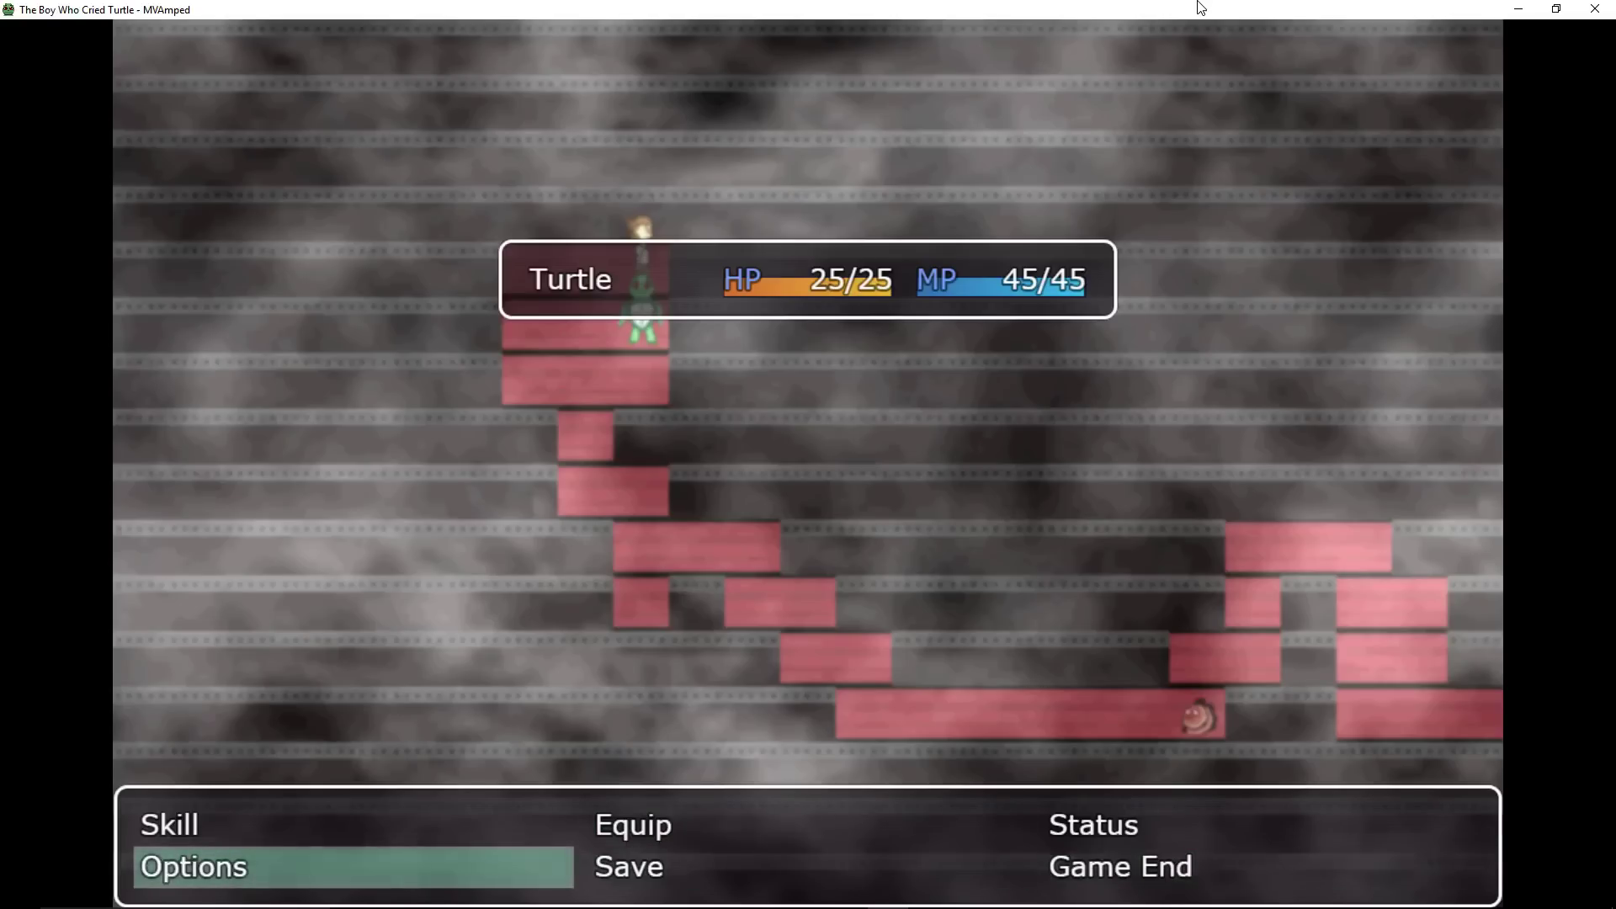
key(Right)
key(Right)
key(Left)
key(Up)
key(Left)
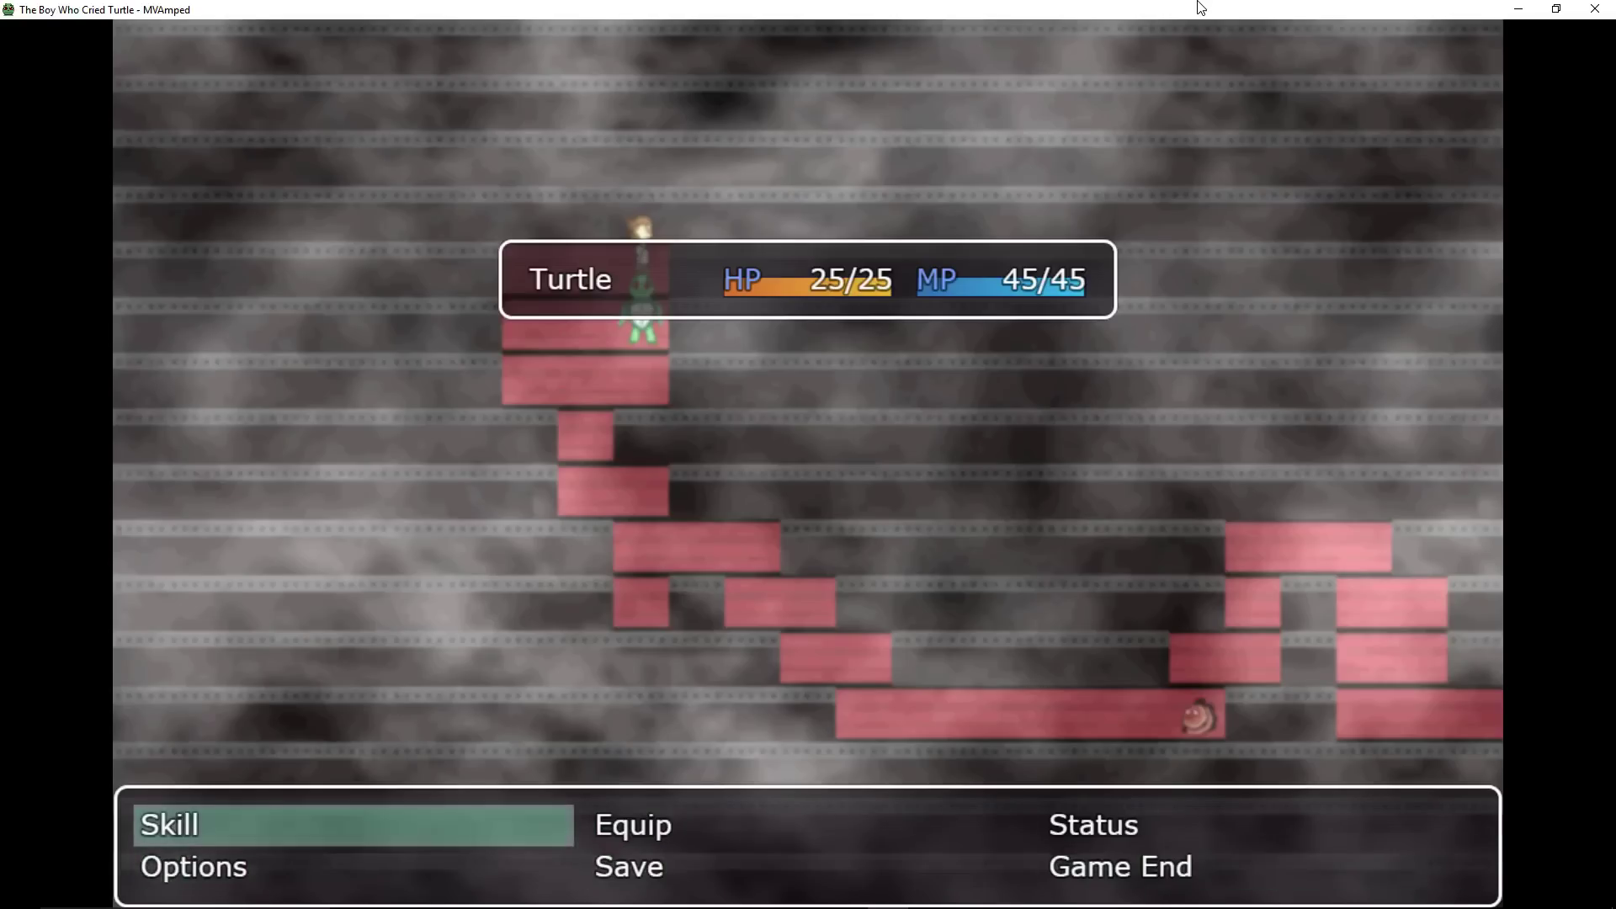
key(Escape)
Walk the boy down the pink staircase.
key(Down)
key(Down)
key(Left)
key(Down)
key(Down)
key(Right)
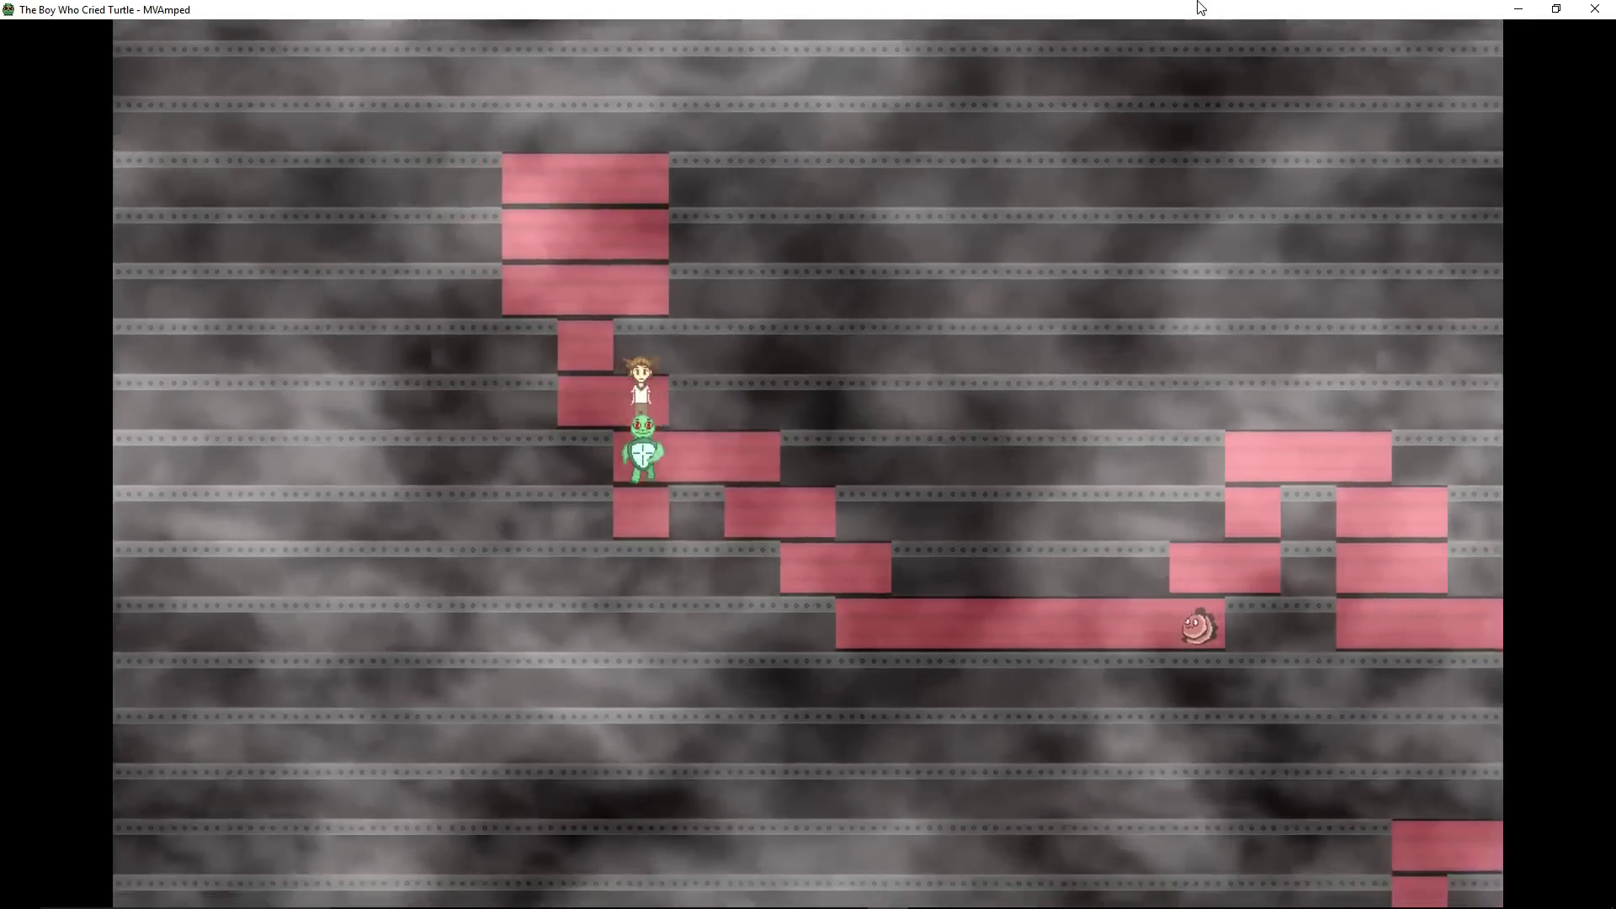
Walk the boy onto the long lower block, then dismiss the Battle Tutorials screen.
key(Down)
key(Right)
key(Right)
key(Down)
key(Right)
key(Down)
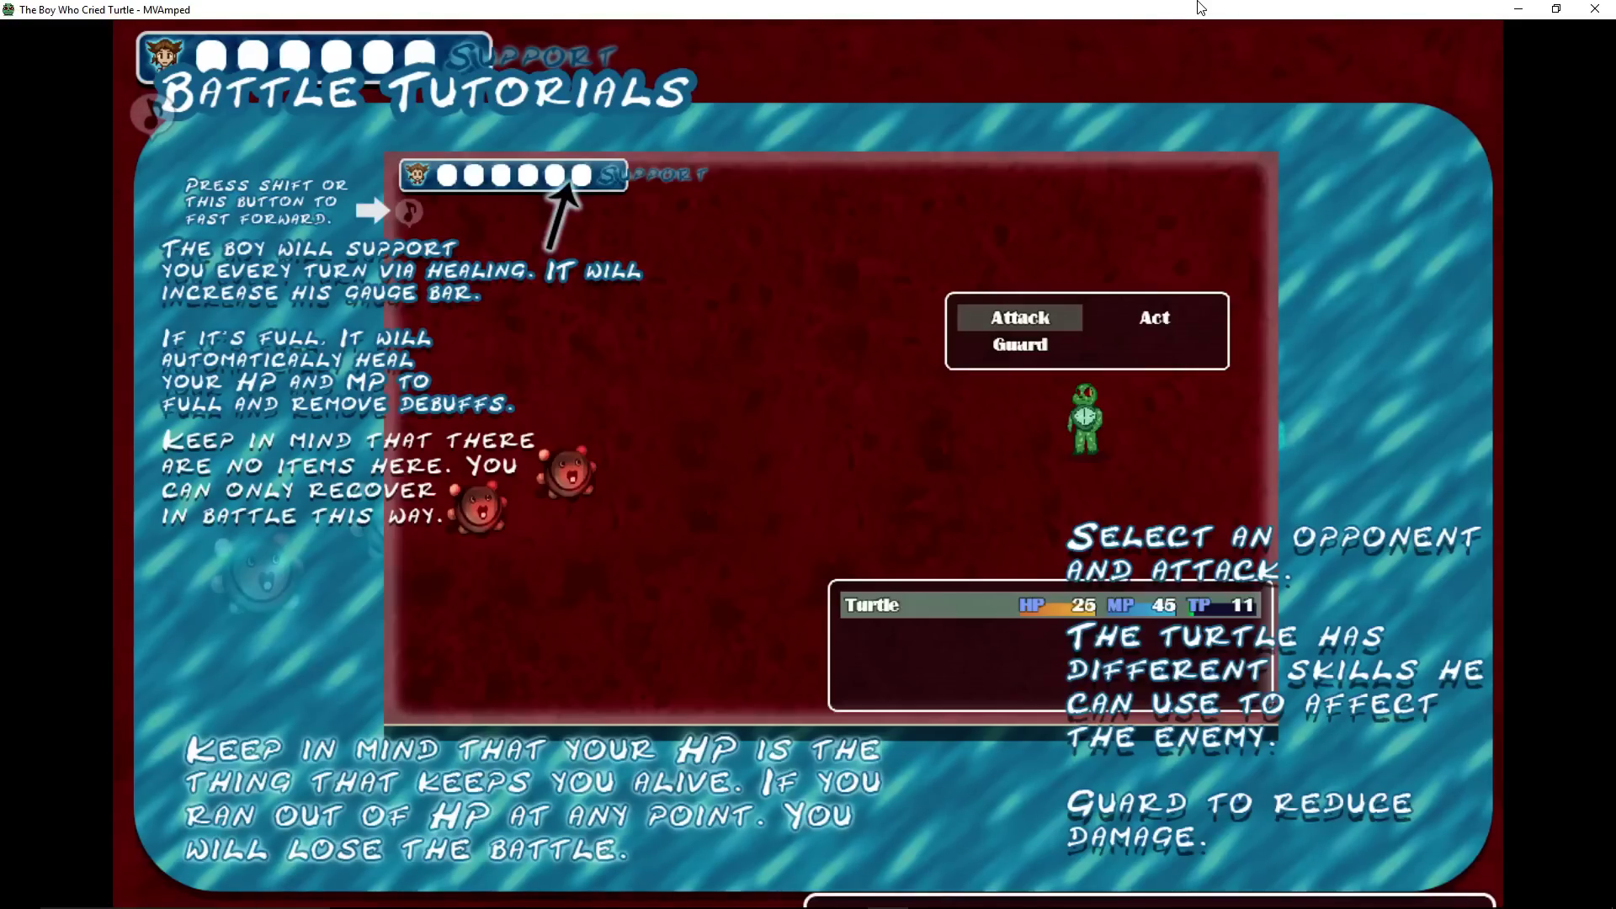
key(Return)
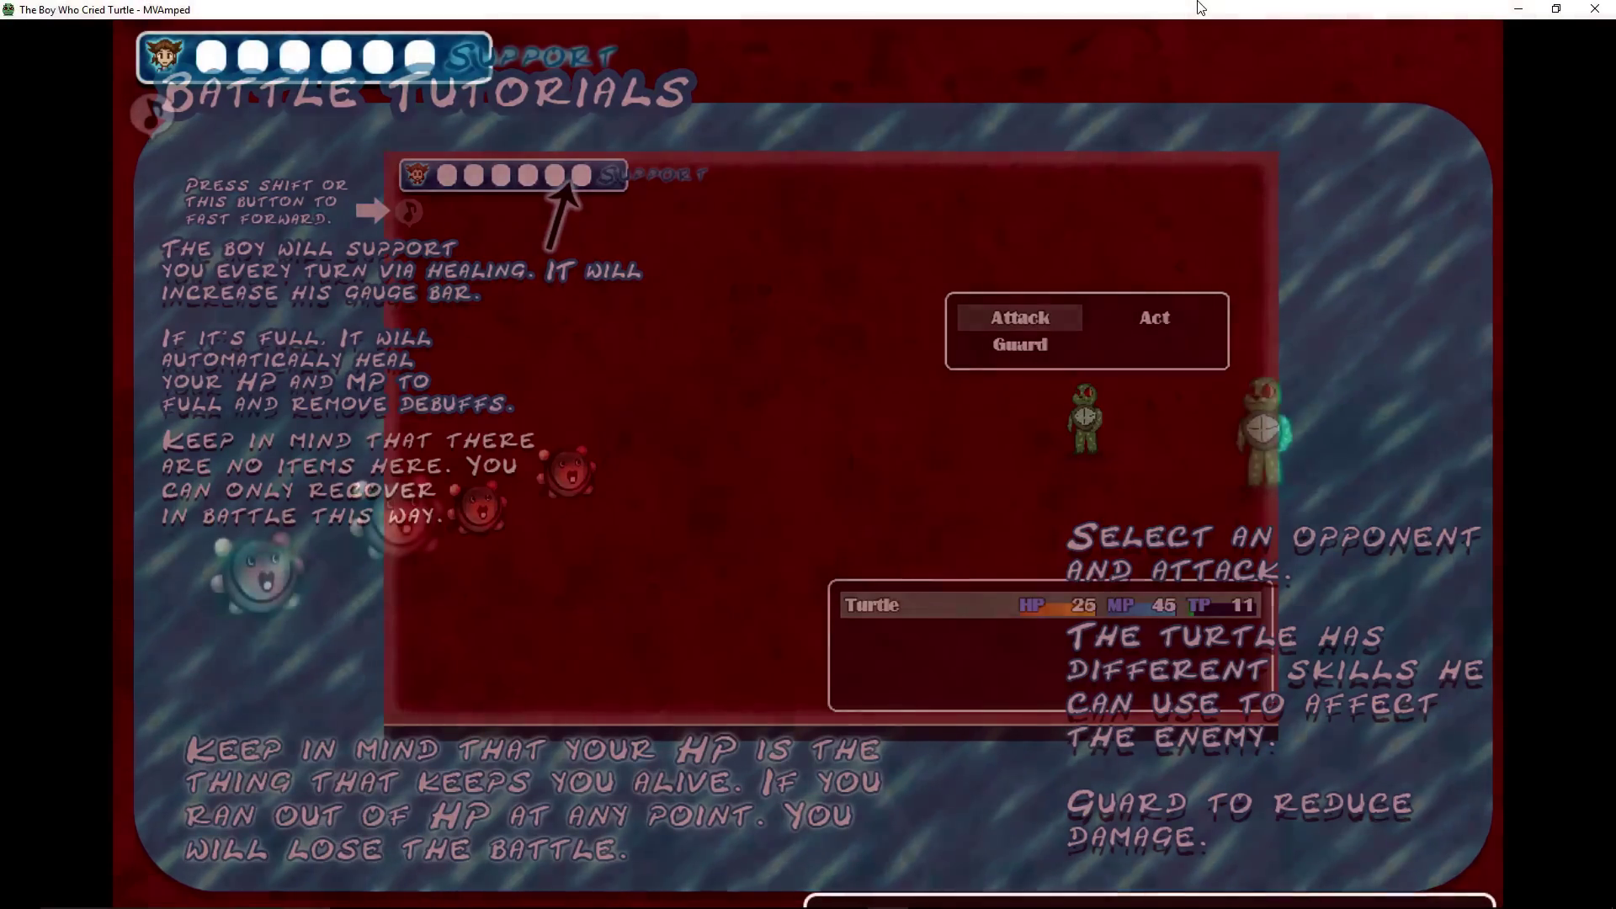
Read Shell Smash and Power Strike in the Turtle's skill list, then cancel it.
key(Right)
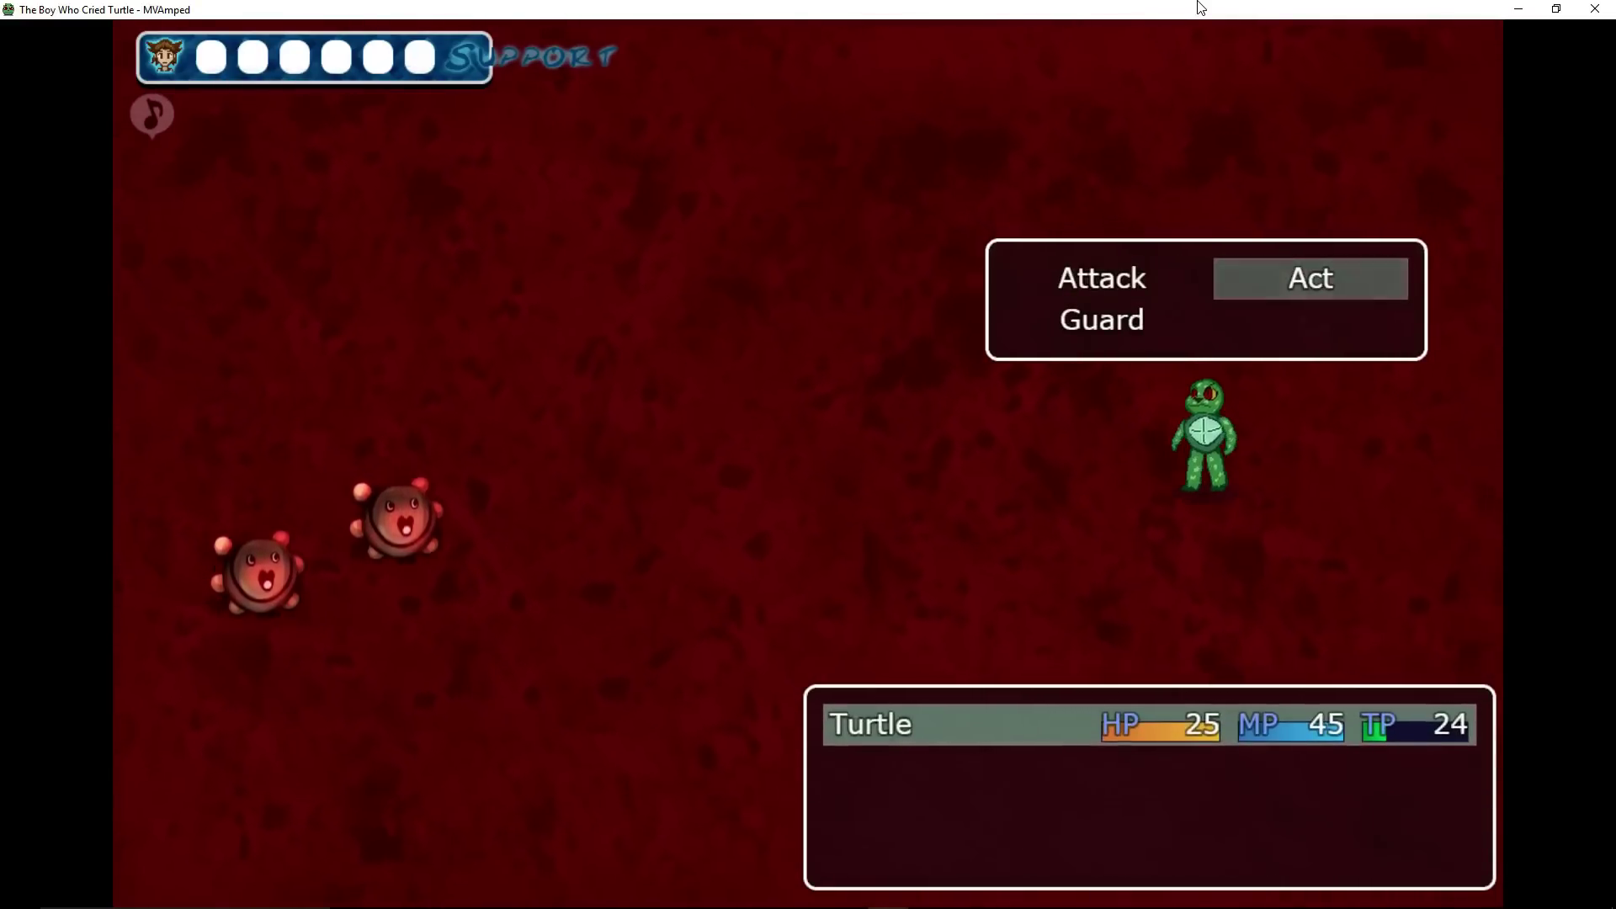
key(Return)
key(Right)
key(Left)
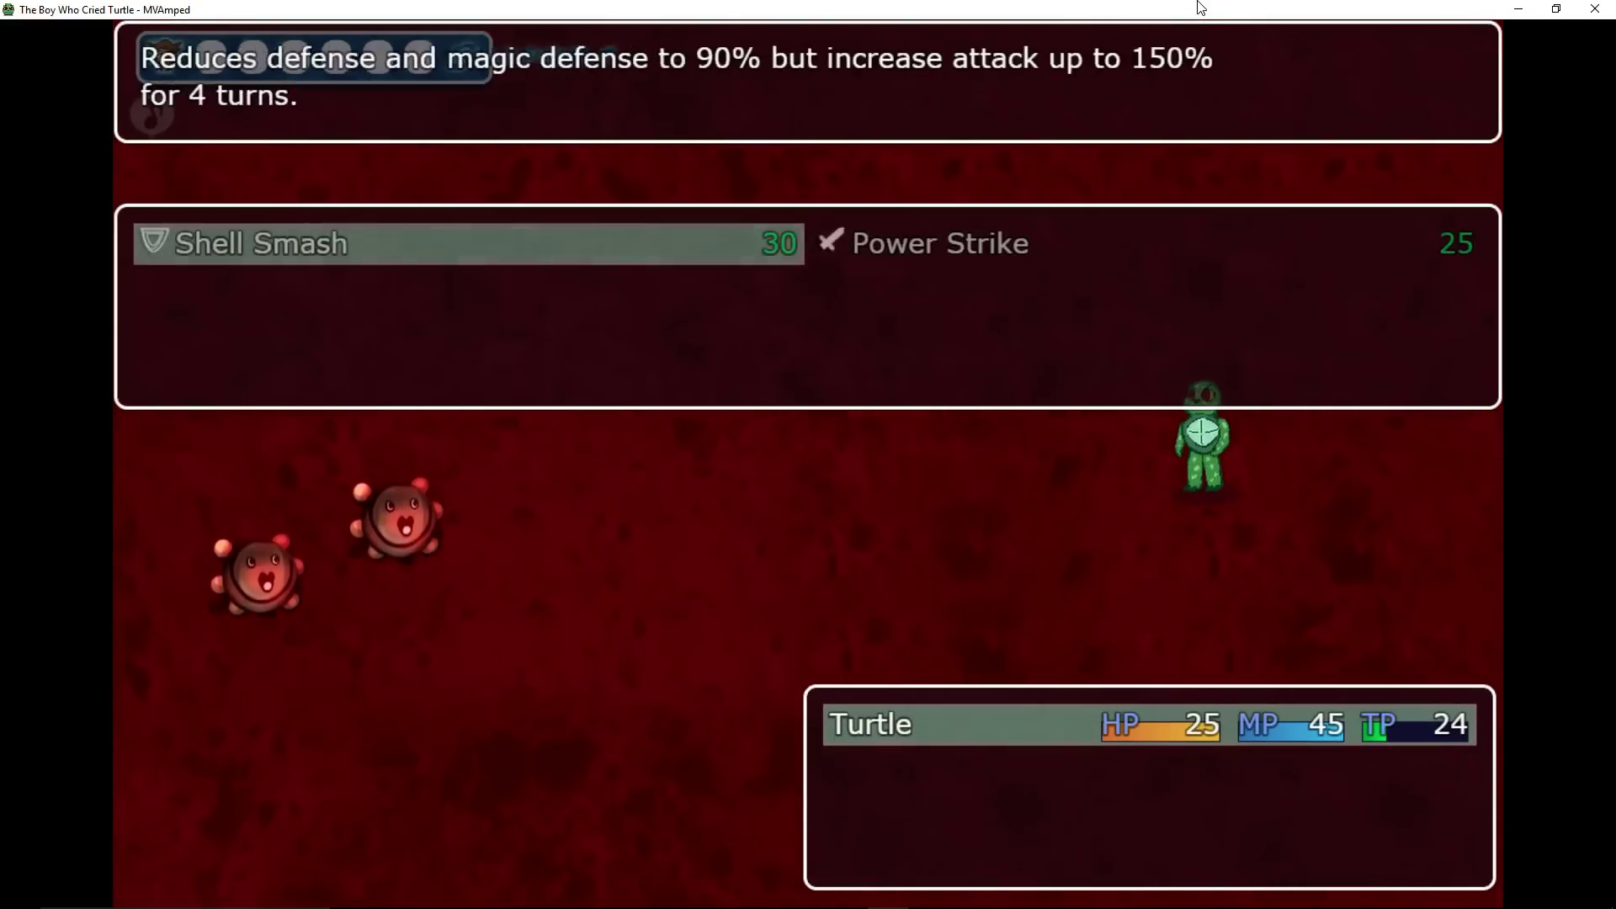
key(Right)
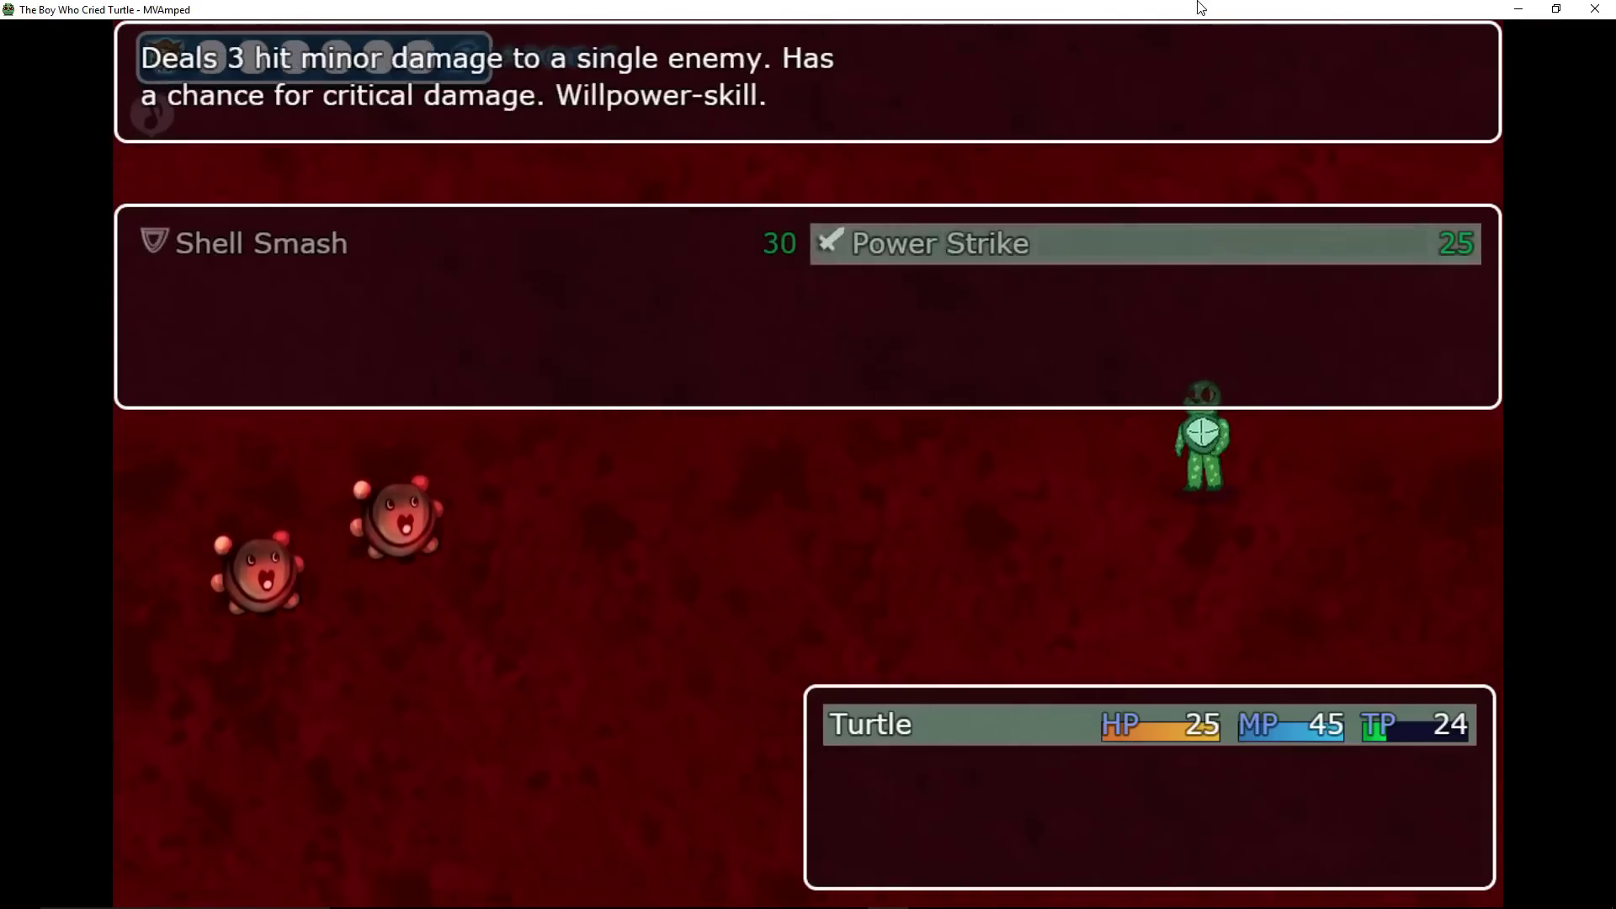
key(Escape)
Browse the battle commands and dismiss the empty help window.
key(Left)
key(Right)
key(Down)
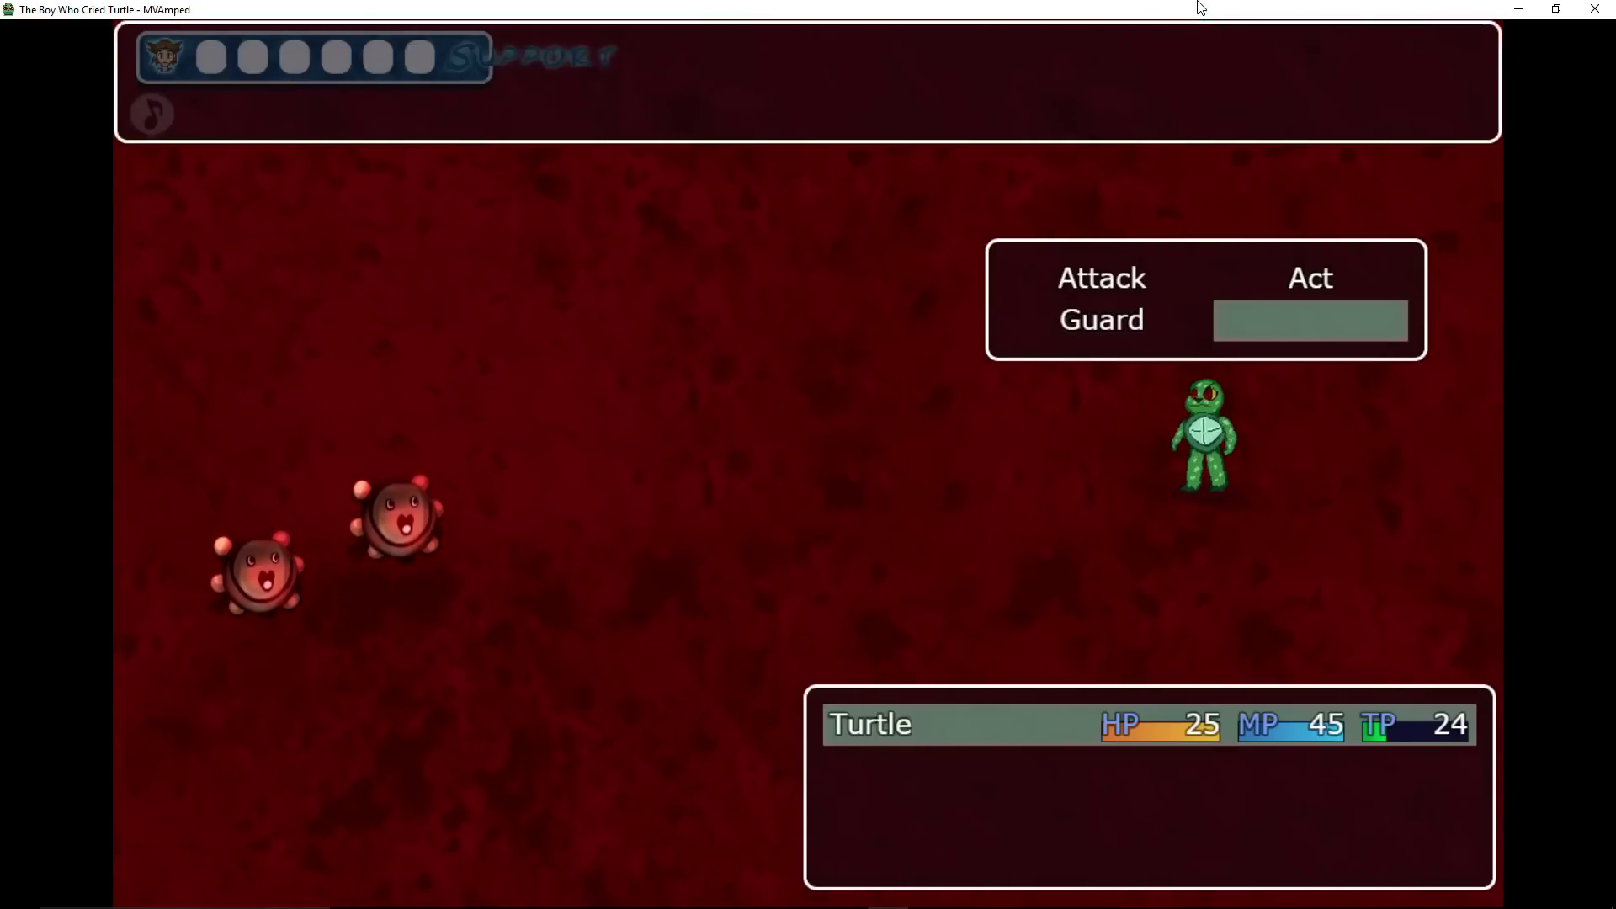
key(Right)
key(Right)
key(Down)
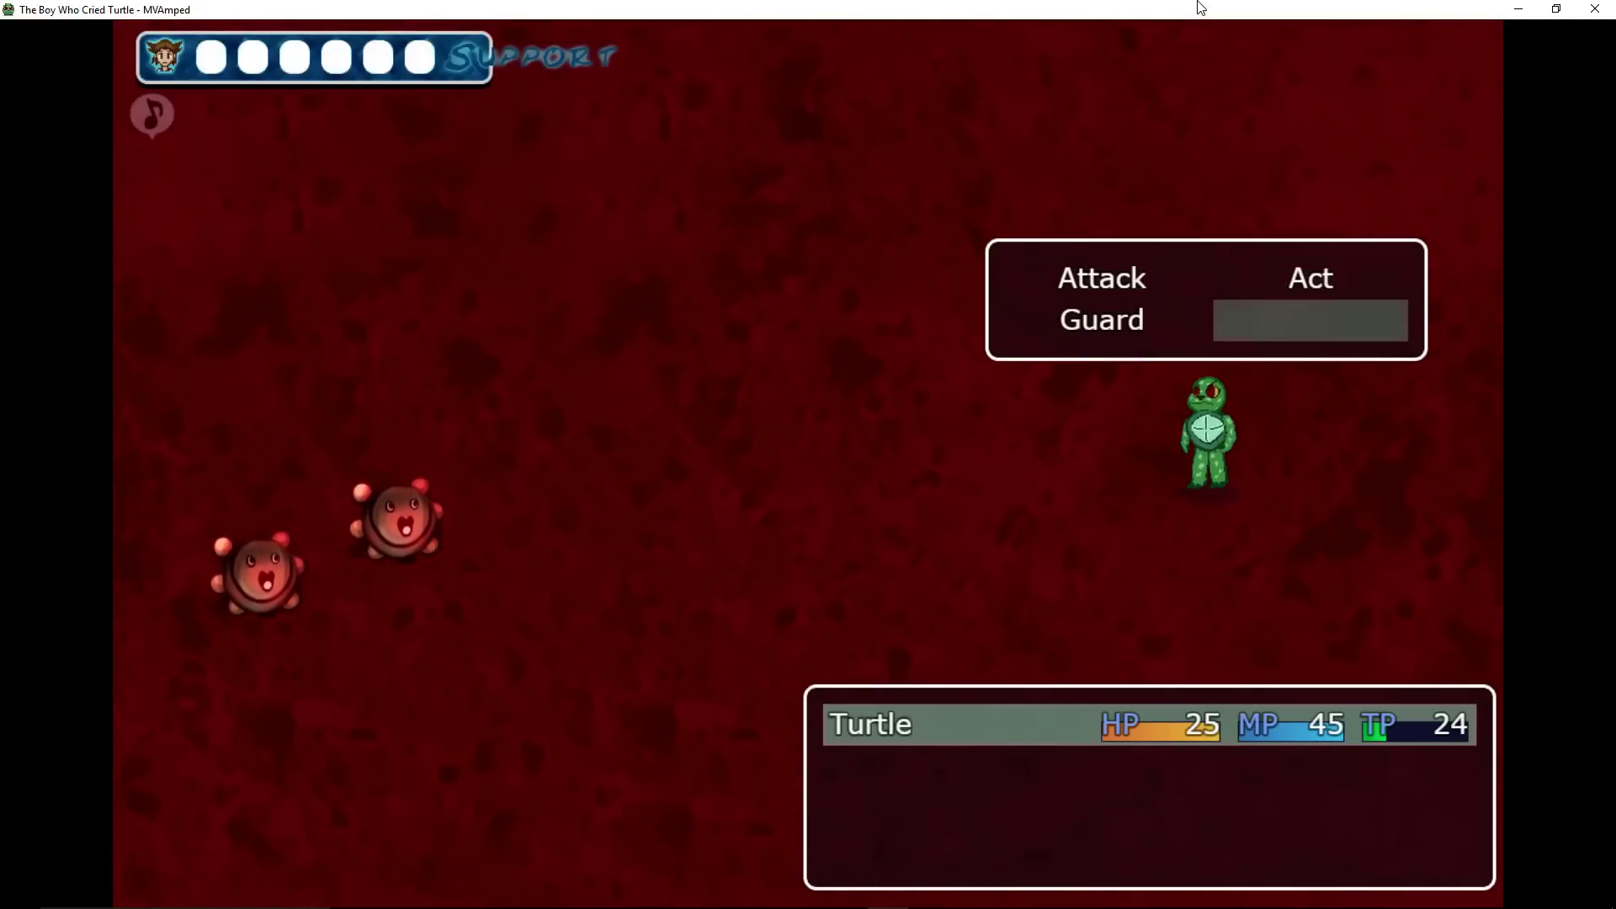
key(Right)
key(Right)
key(Down)
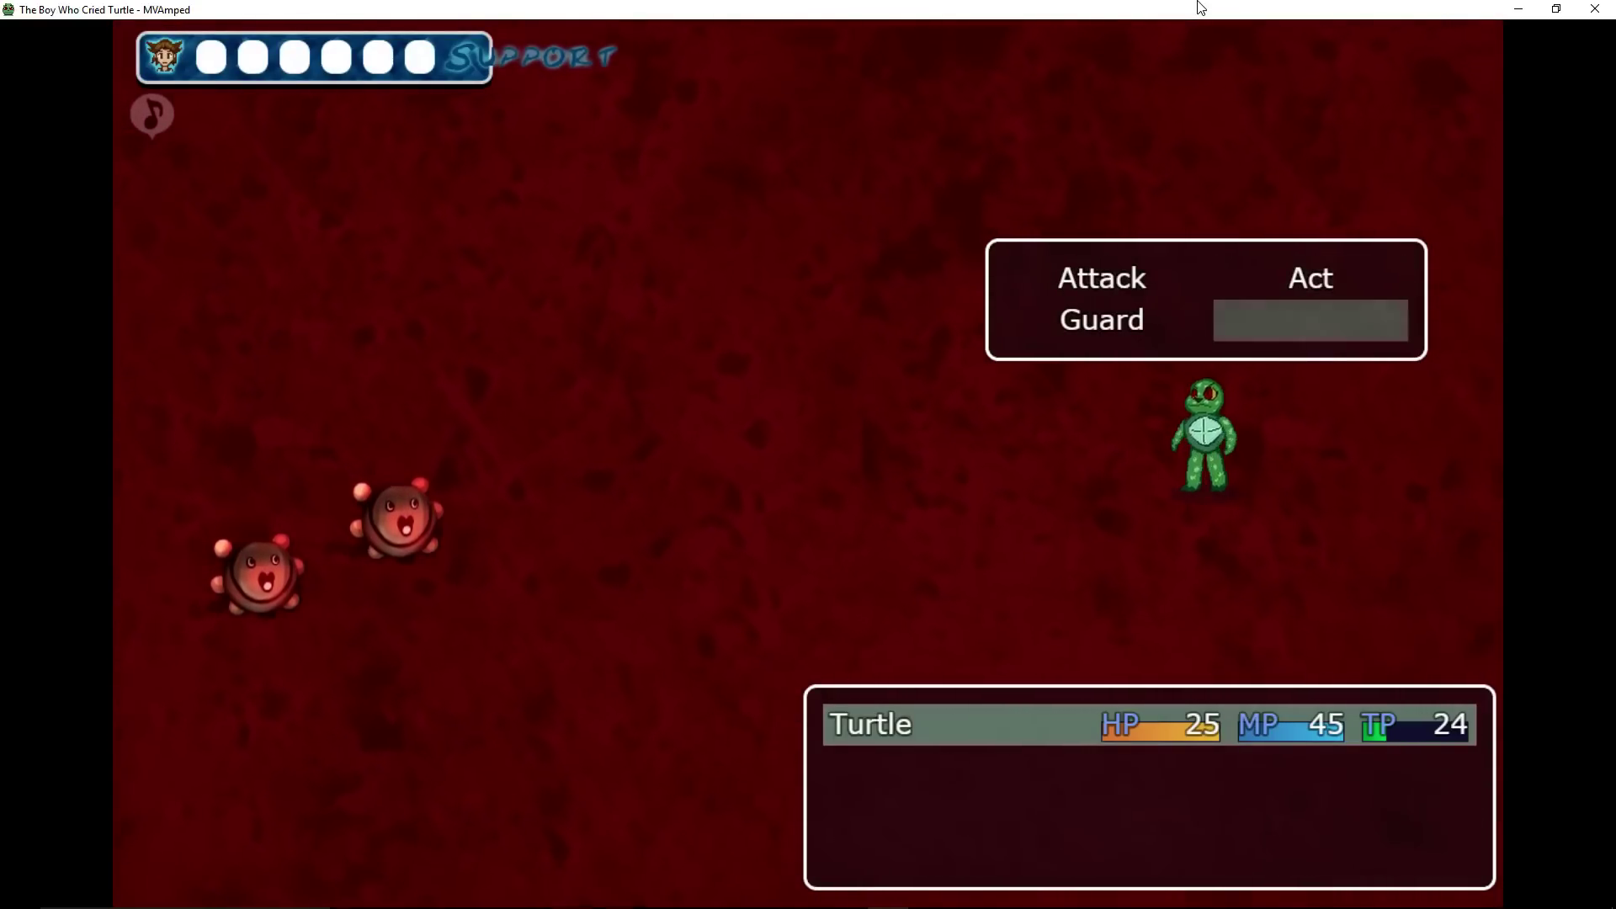
key(Up)
key(Down)
key(Right)
key(Right)
key(Down)
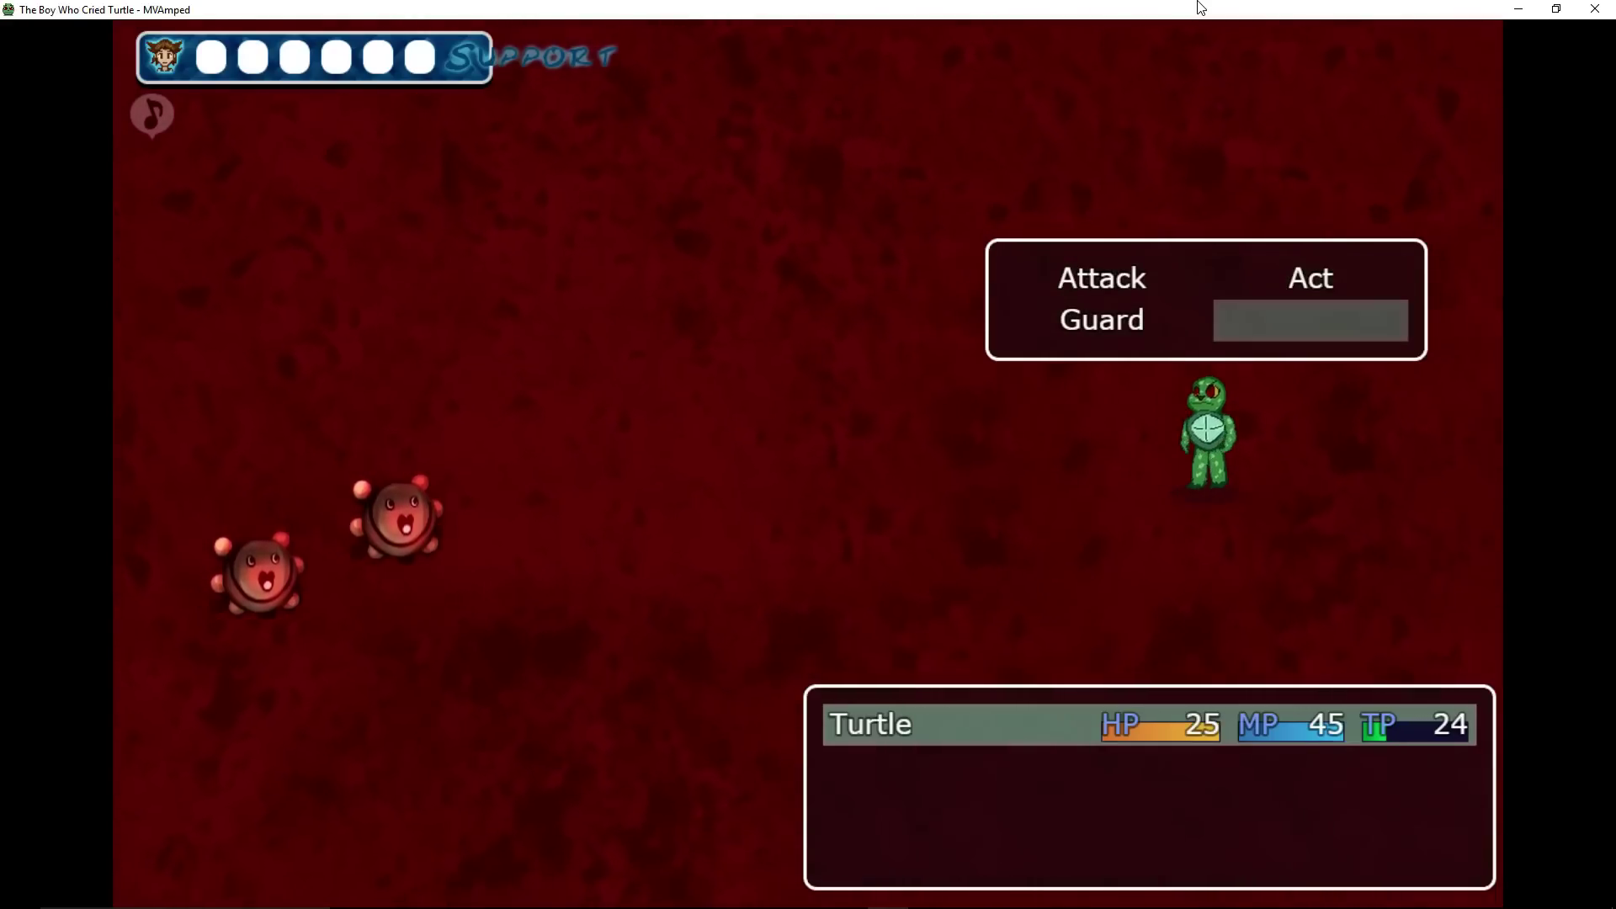
key(Up)
key(Down)
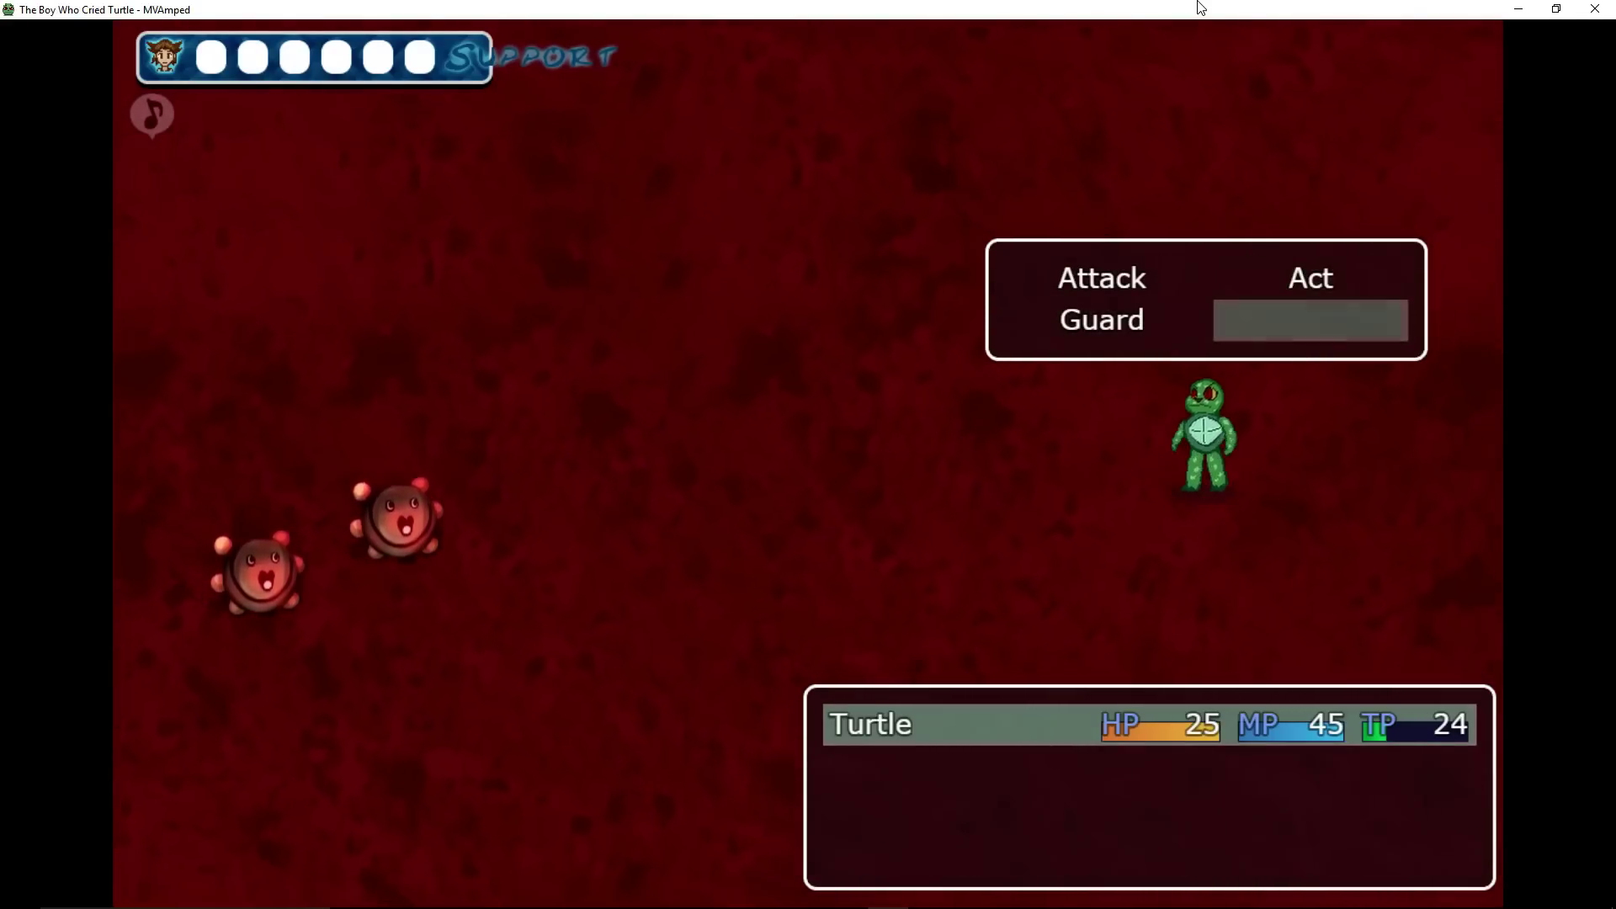
key(Up)
key(Left)
Choose Attack and target Assassin's Servant B.
key(Down)
key(Right)
key(Up)
key(Left)
key(Return)
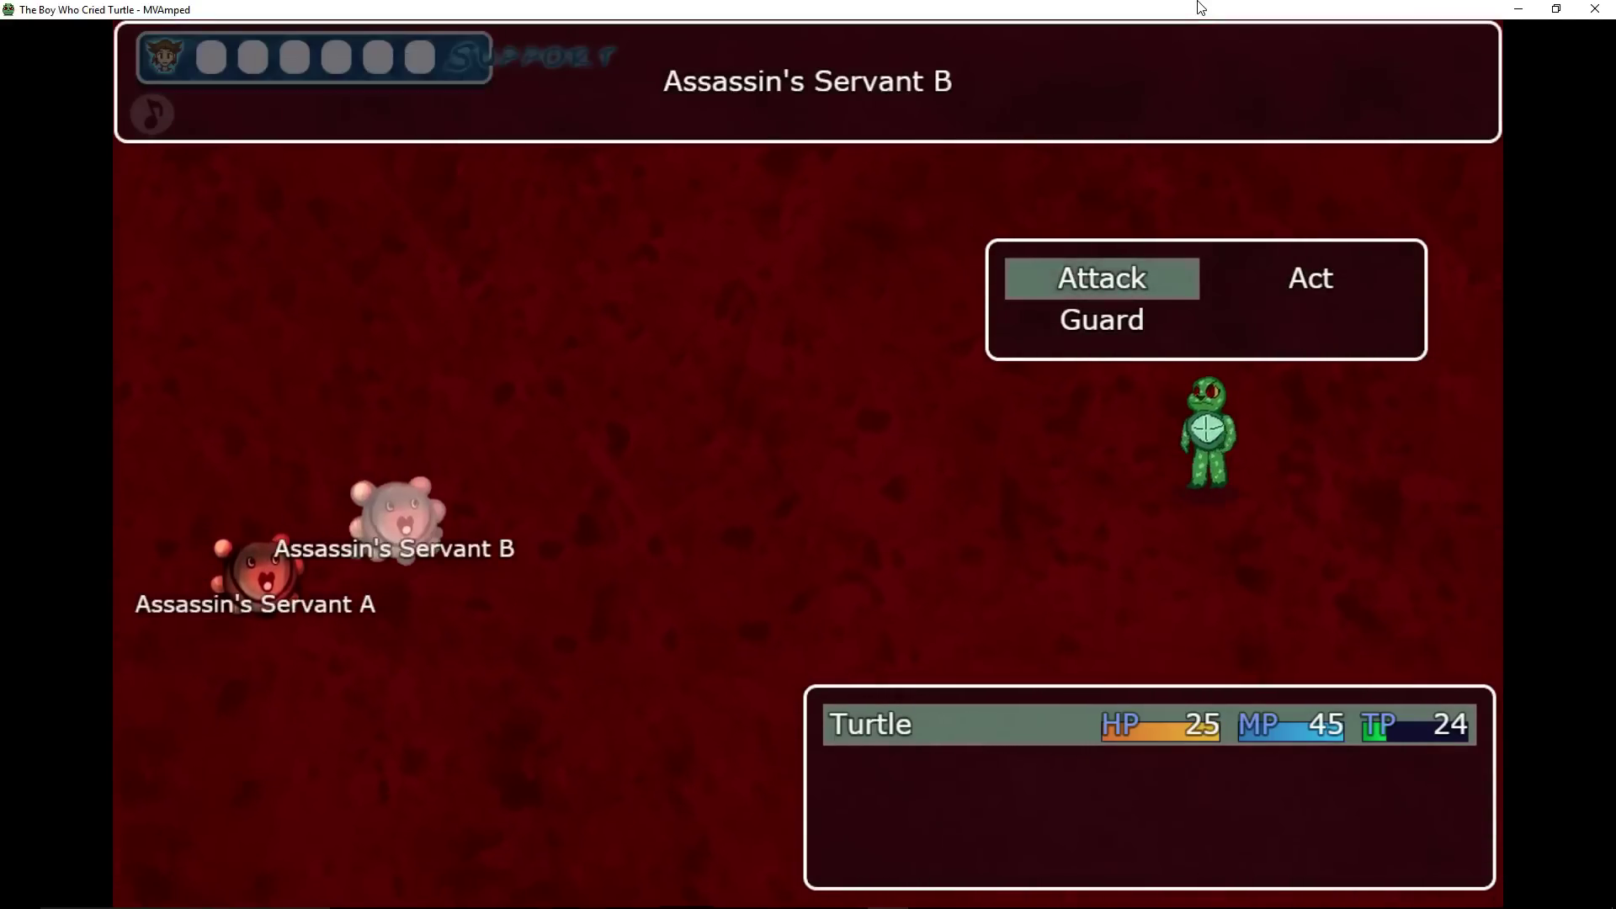
Attack Assassin's Servant B, then dismiss the 'Turtle was defeated.' message.
key(Return)
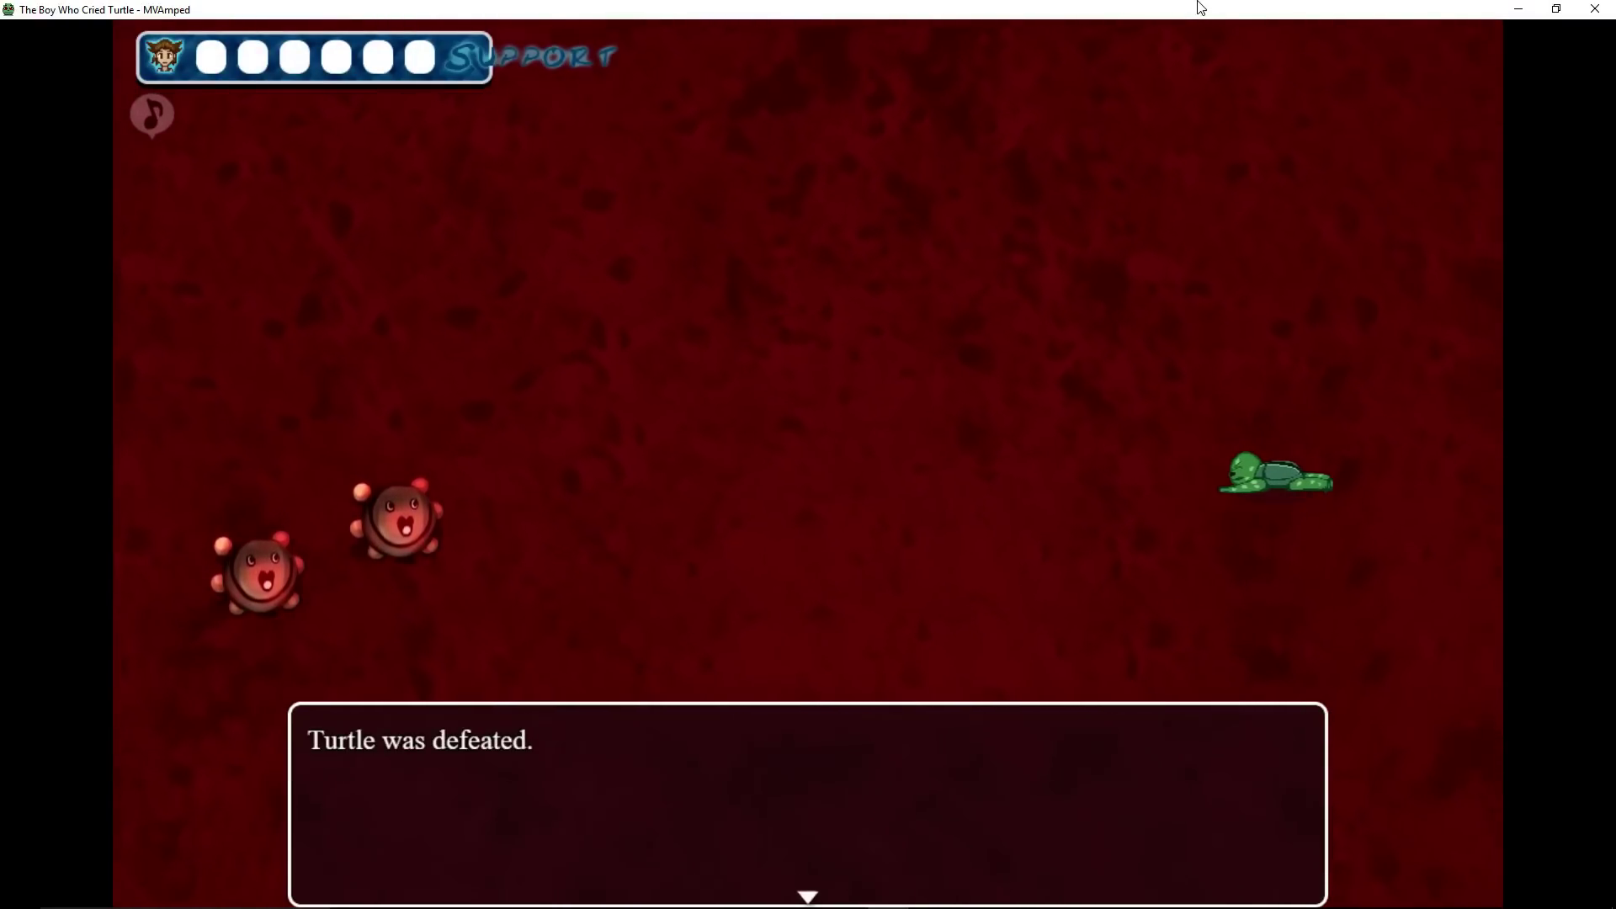
key(Return)
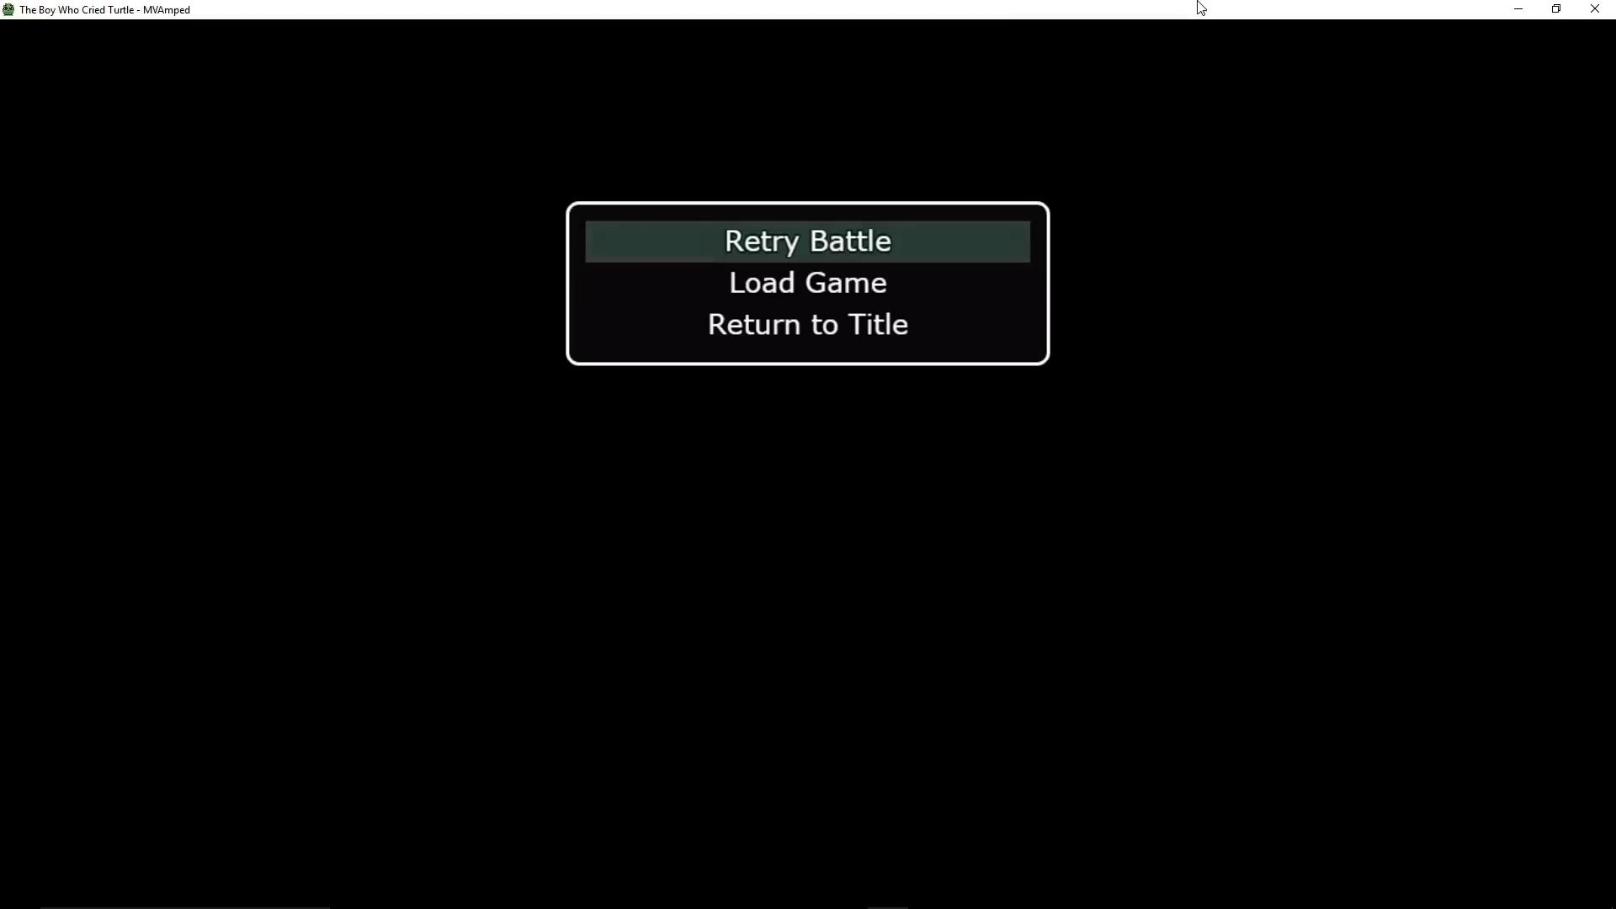
Retry the battle, attack Assassin's Servant B, and dismiss the defeat message.
key(Down)
key(Up)
key(Return)
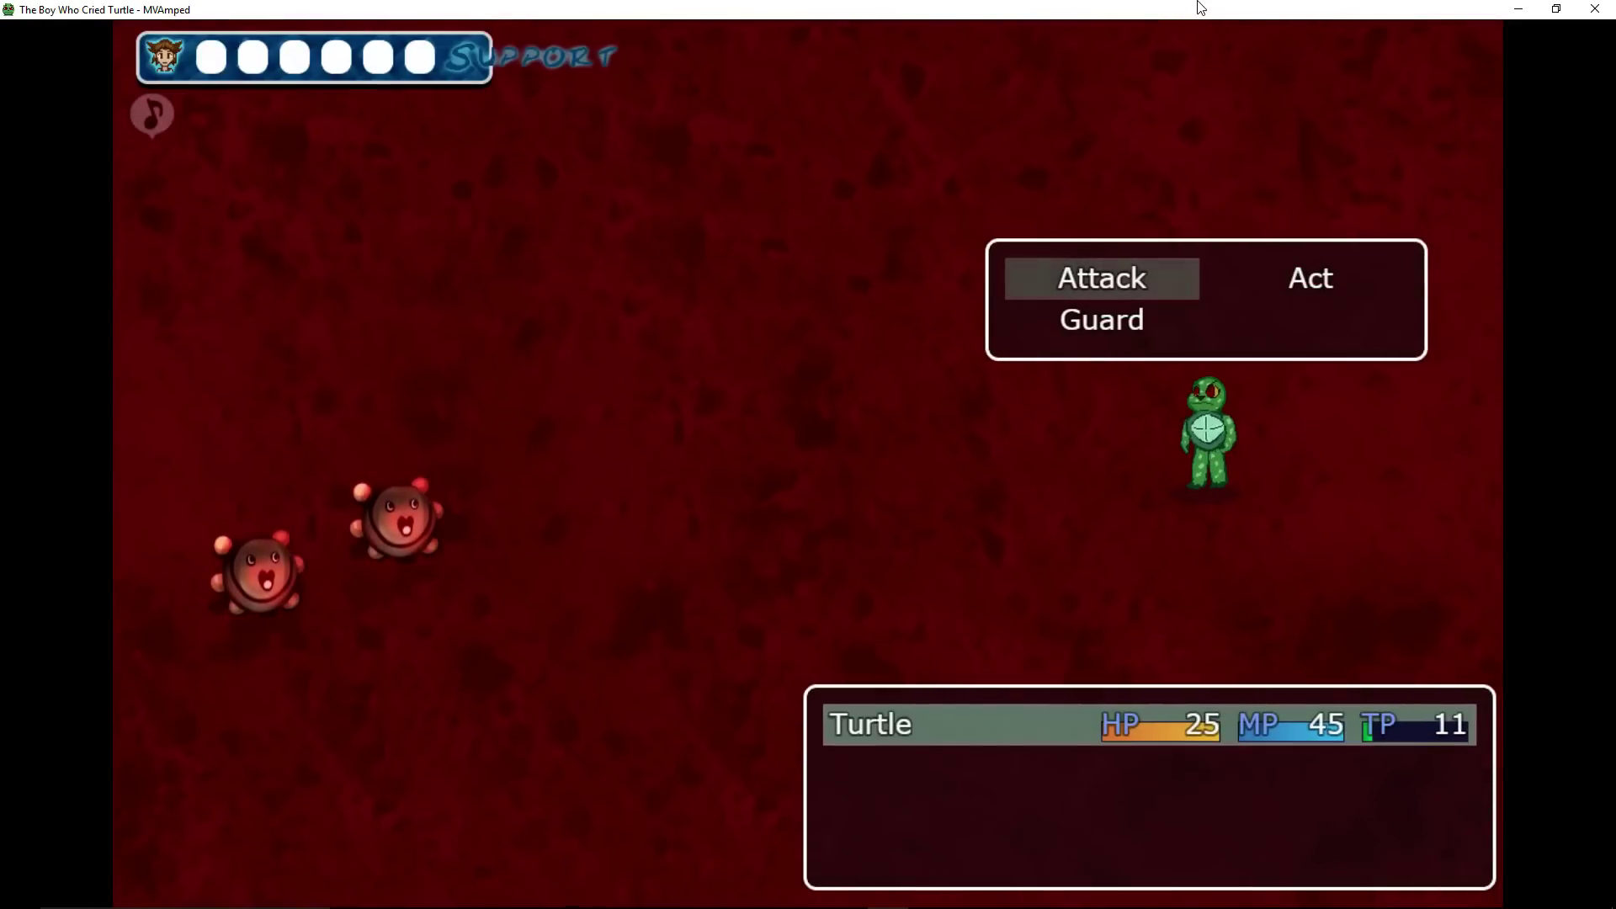
key(Return)
key(Return)
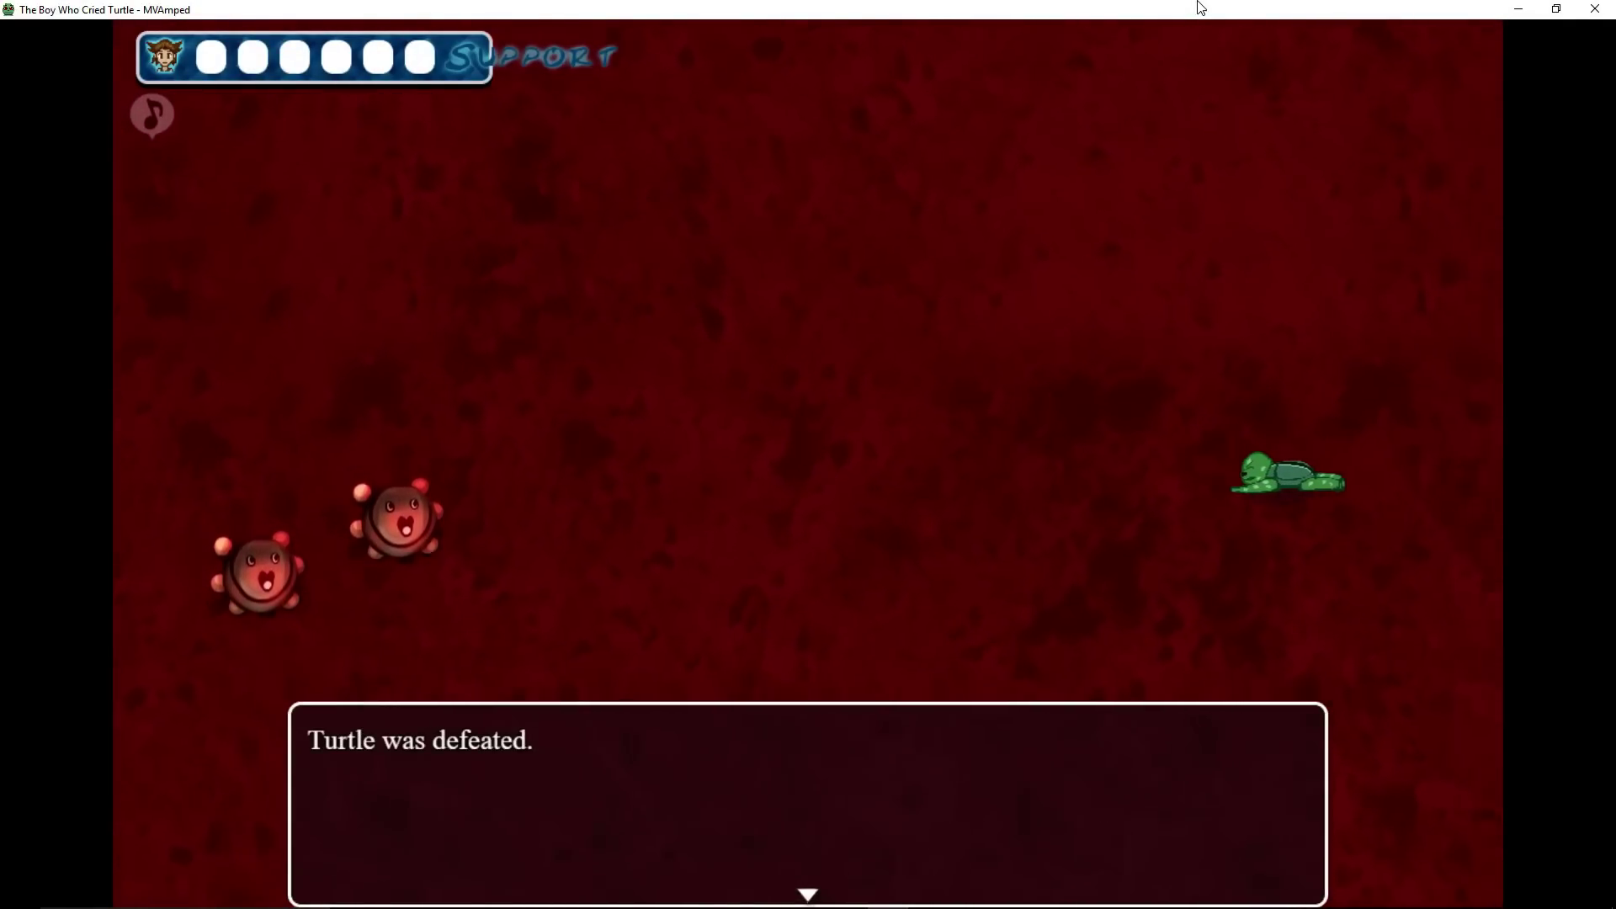
key(Return)
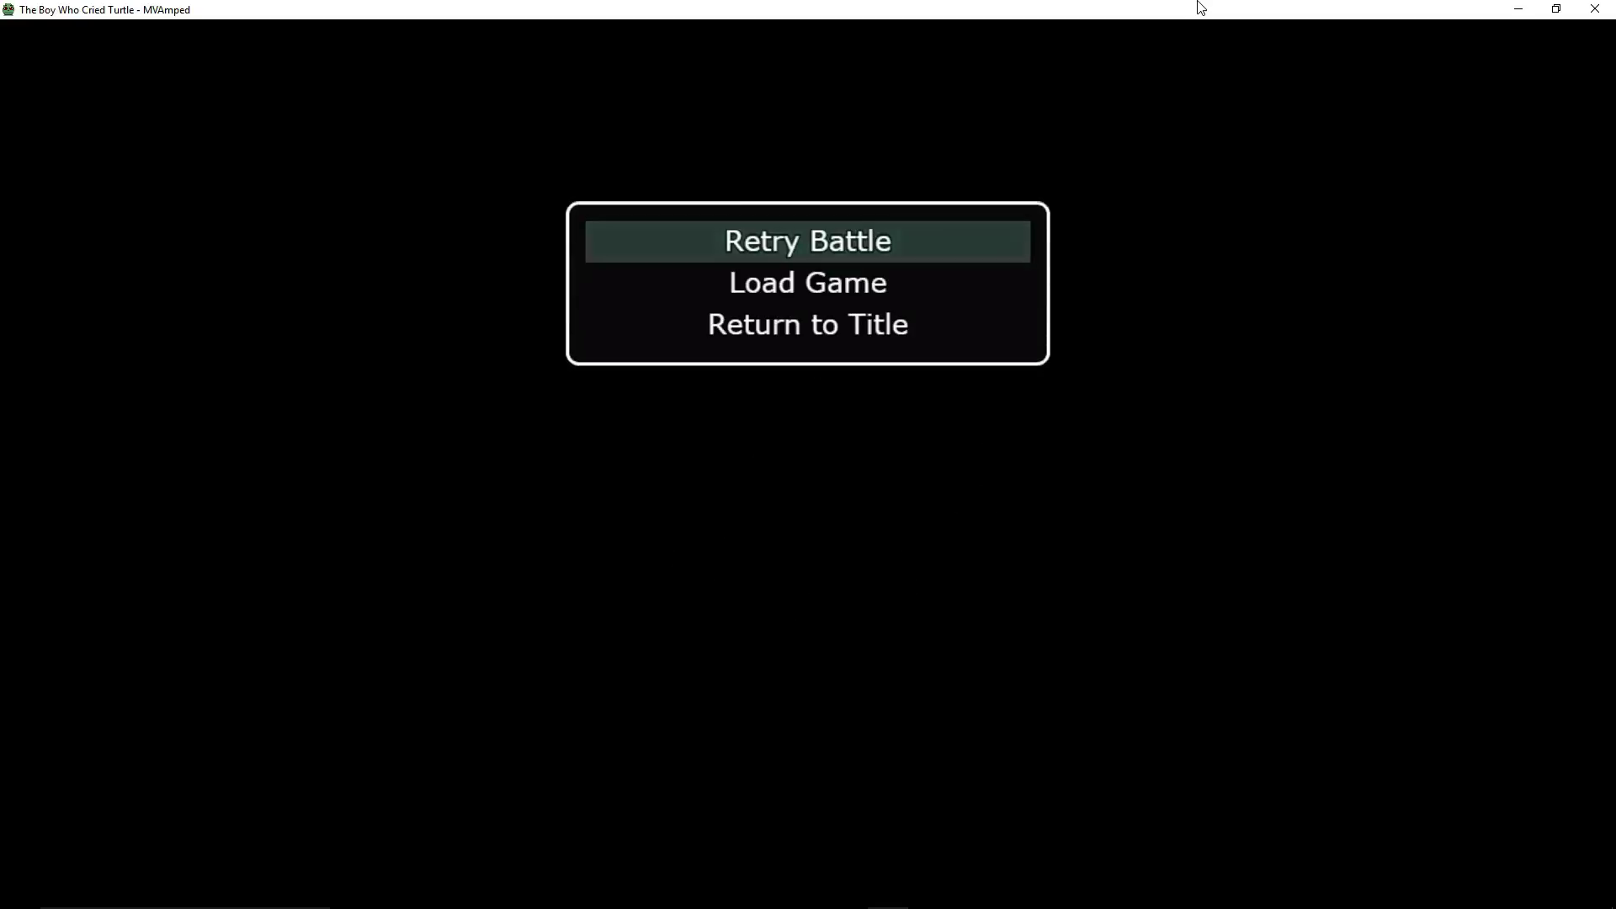
Move through the game-over menu toward Return to Title.
key(Down)
key(Up)
key(Down)
key(Up)
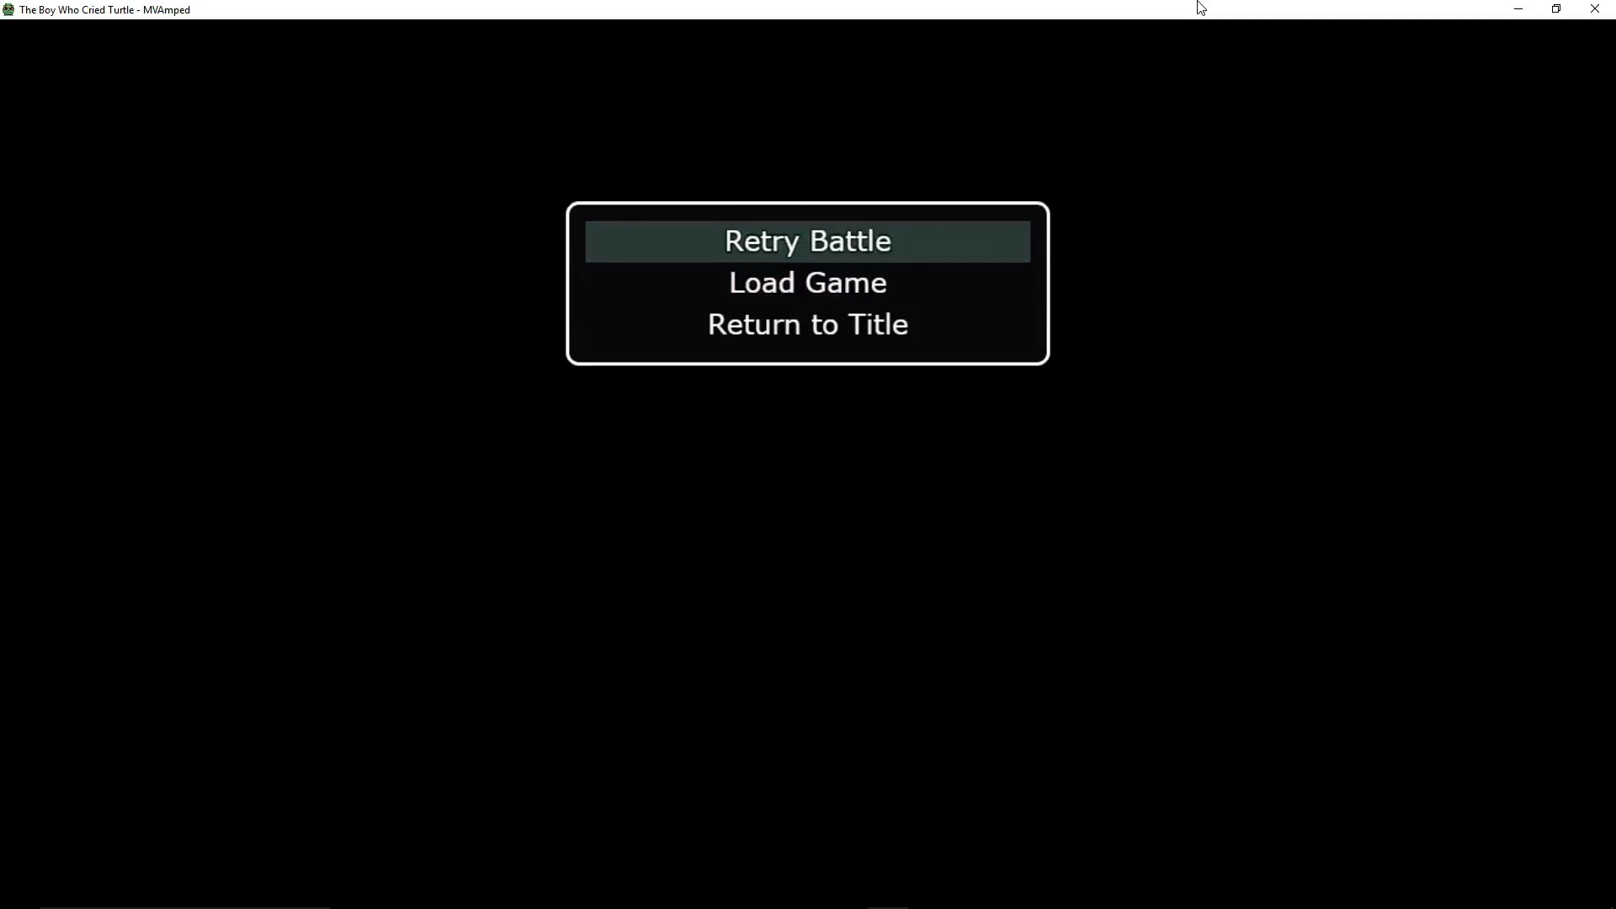